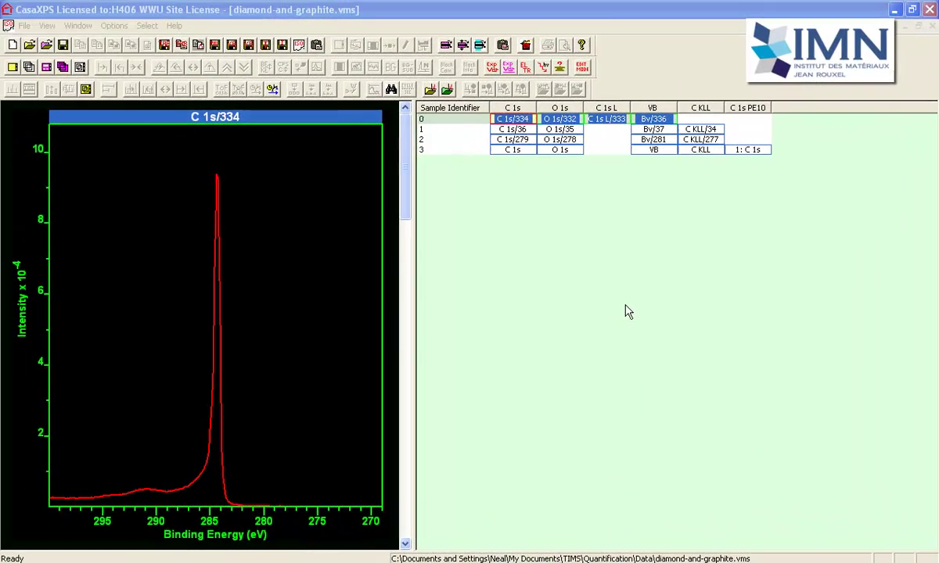
# - Browse the yellow and blue1 C KLL spectra, ending with the 1284-HOPG C KLL spectrum plotted
pyautogui.click(581, 68)
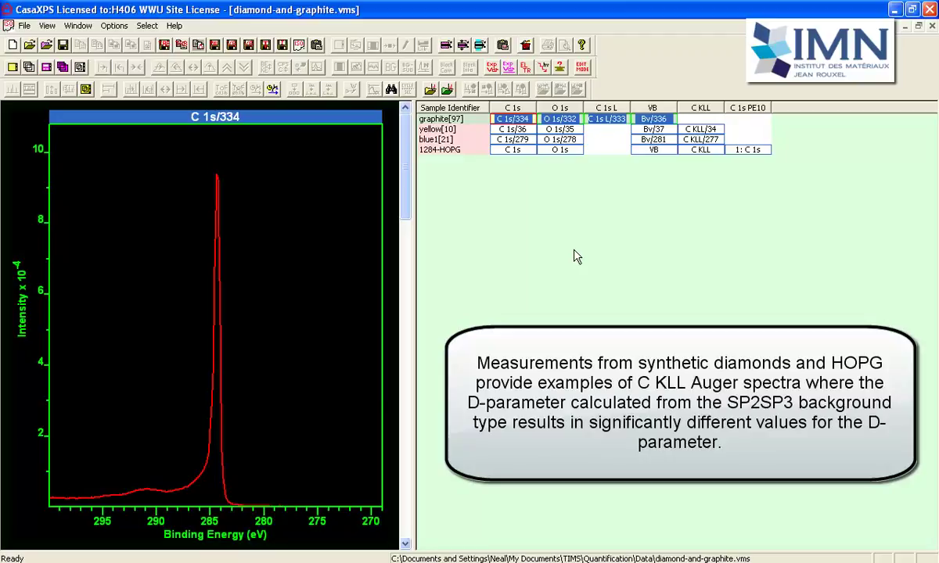
pyautogui.click(701, 130)
pyautogui.click(701, 140)
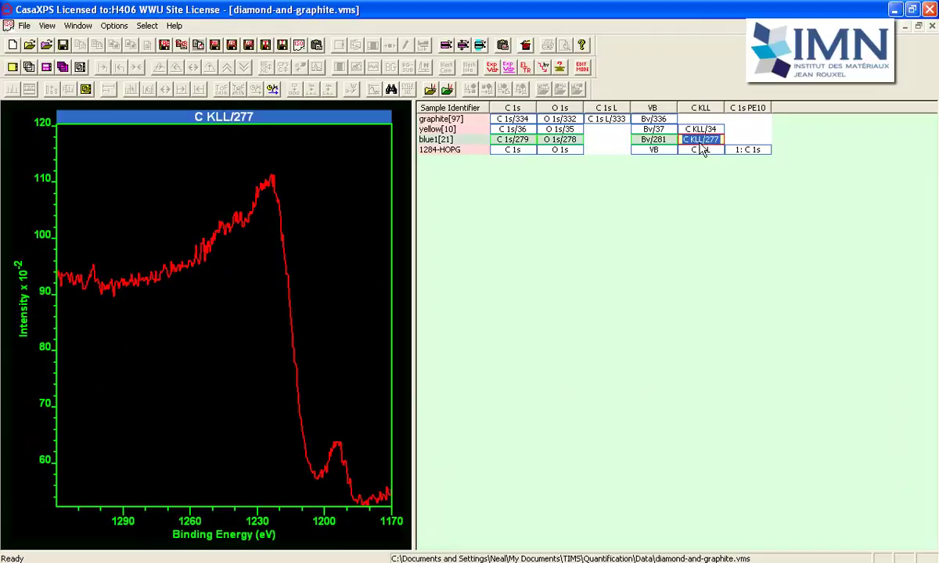
pyautogui.click(696, 153)
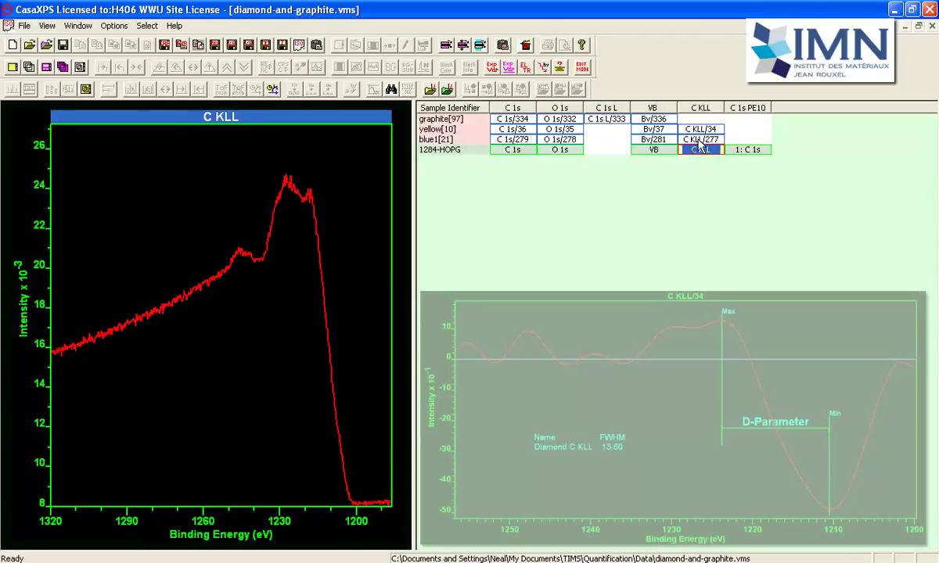
pyautogui.click(701, 130)
pyautogui.click(699, 140)
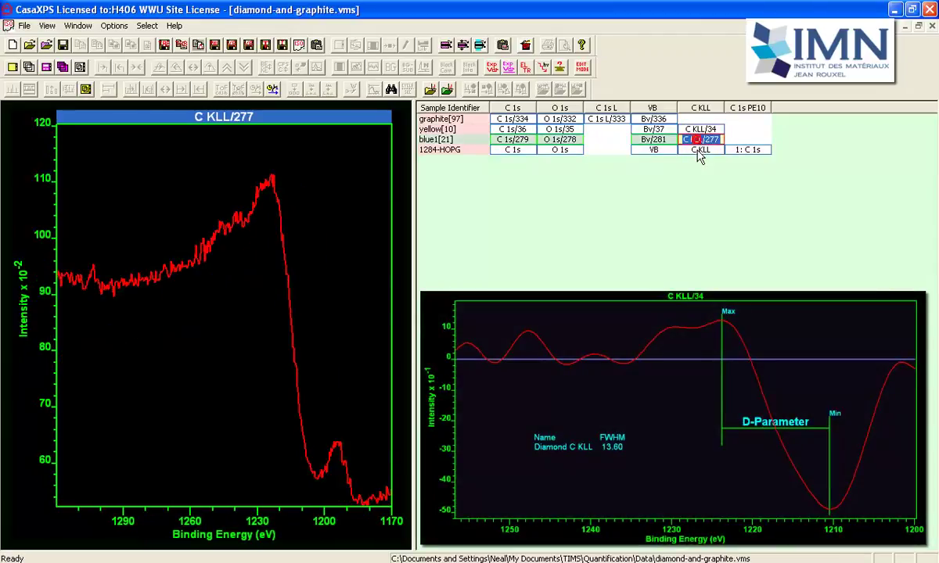
pyautogui.click(698, 149)
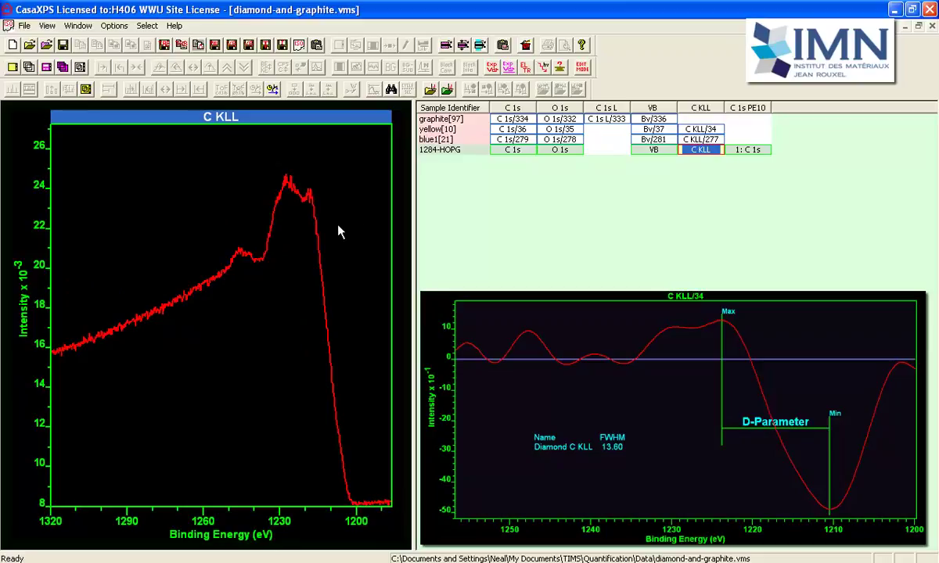
# - Apply SG Quadratic differentiation (width 5) to the HOPG C KLL spectrum, inspect it, then undo it
pyautogui.click(389, 47)
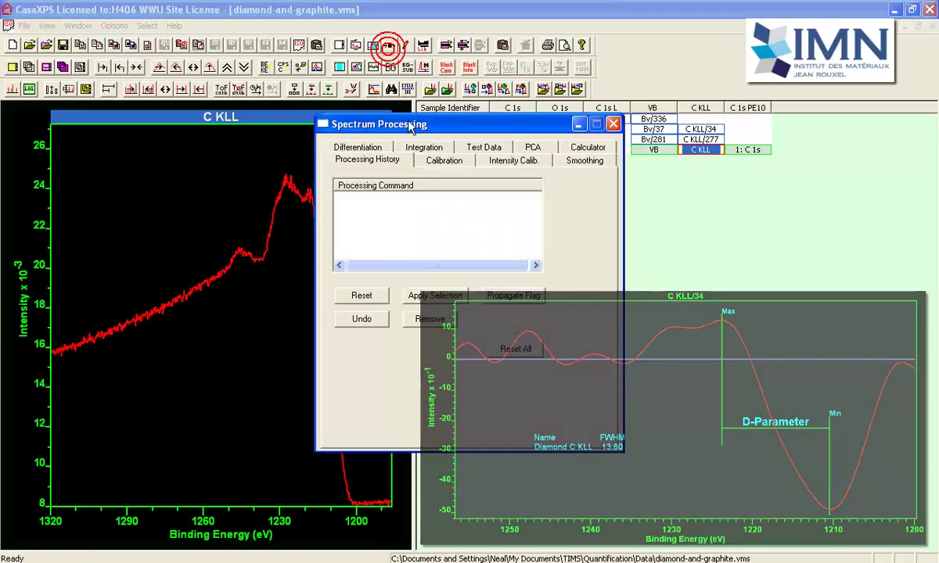
pyautogui.moveTo(407, 123); pyautogui.dragTo(589, 179)
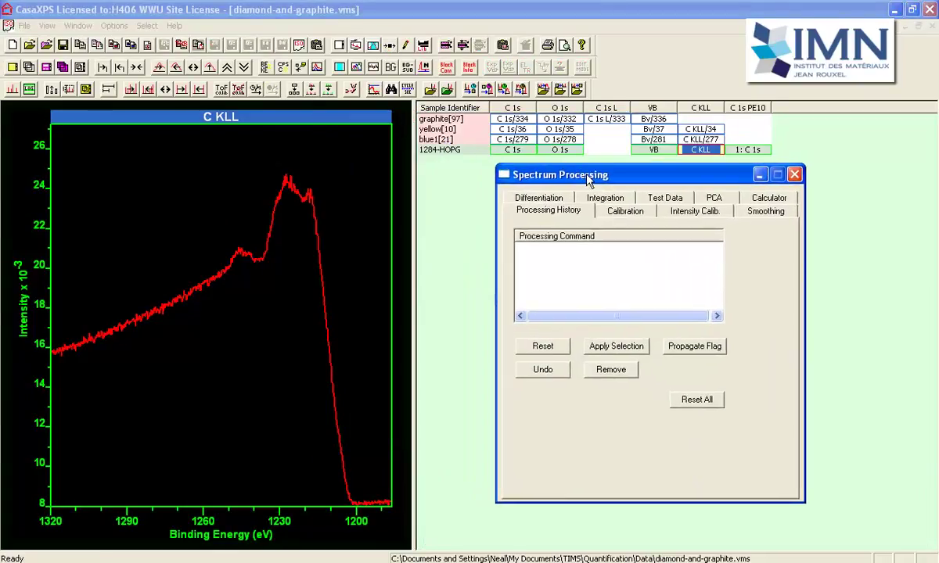
pyautogui.click(537, 200)
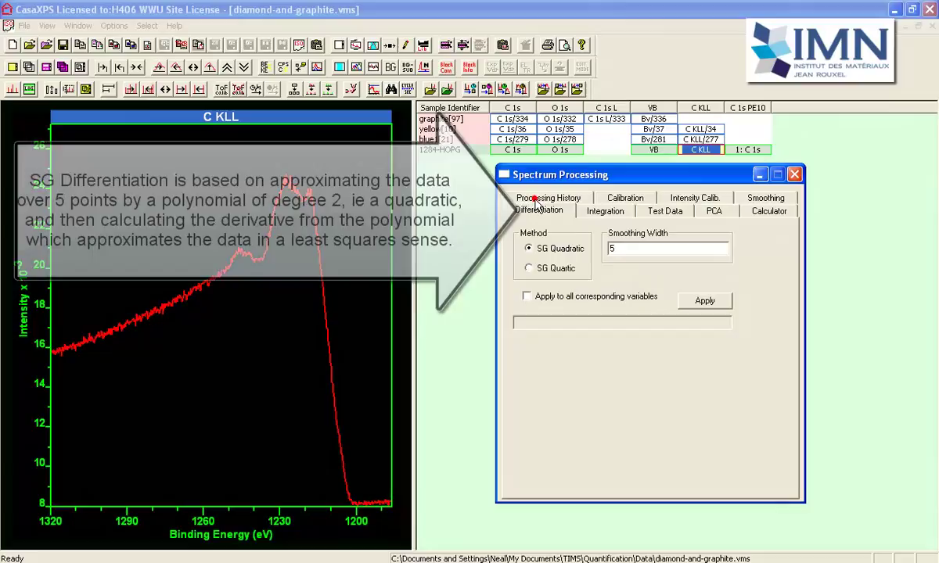
pyautogui.click(705, 305)
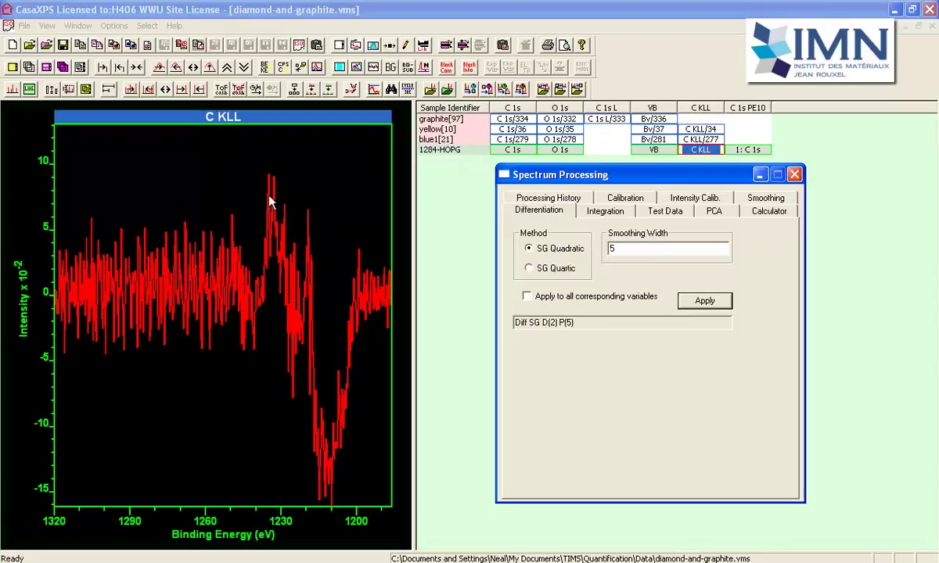
pyautogui.moveTo(271, 176); pyautogui.dragTo(326, 476)
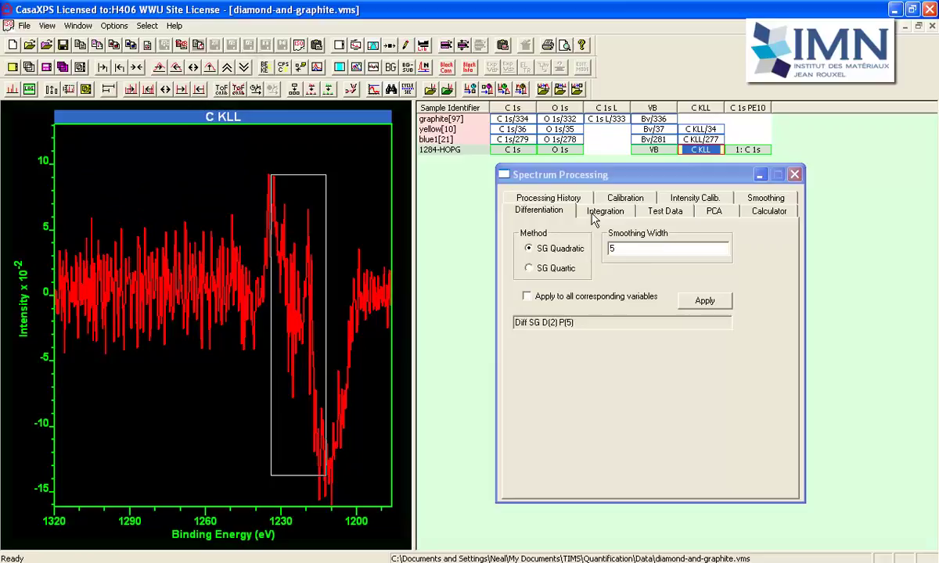
pyautogui.click(531, 199)
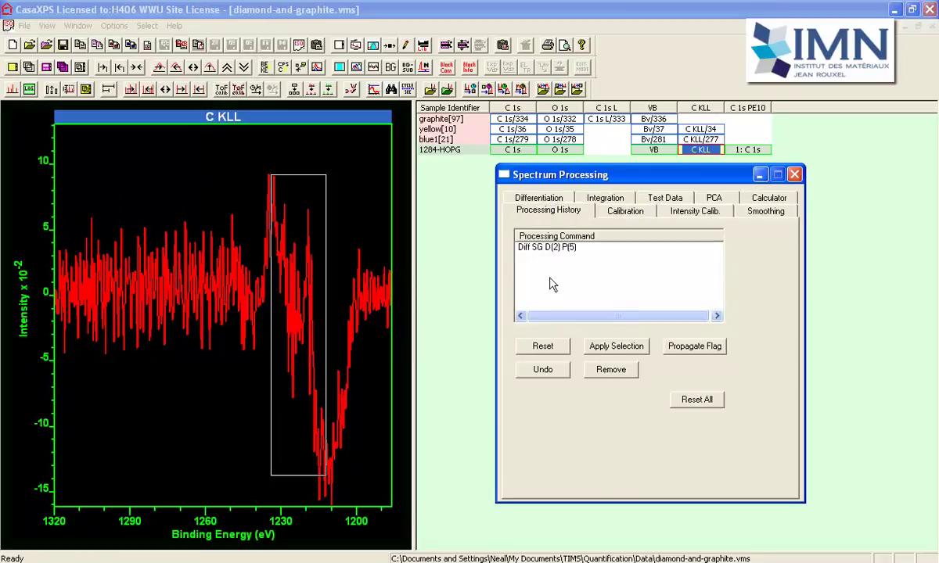
pyautogui.click(541, 370)
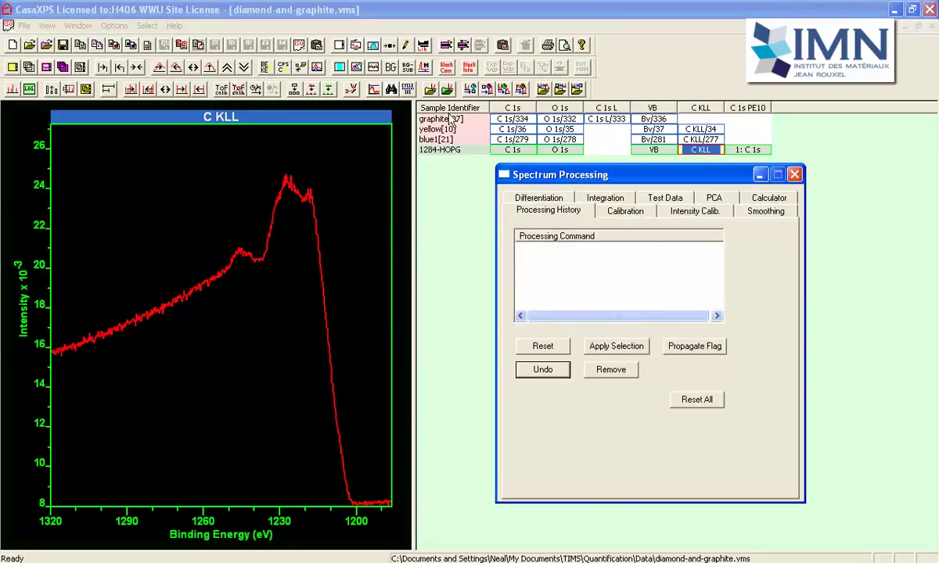
# - Create a C KLL region on the HOPG spectrum with a Poly Regression background
pyautogui.click(381, 48)
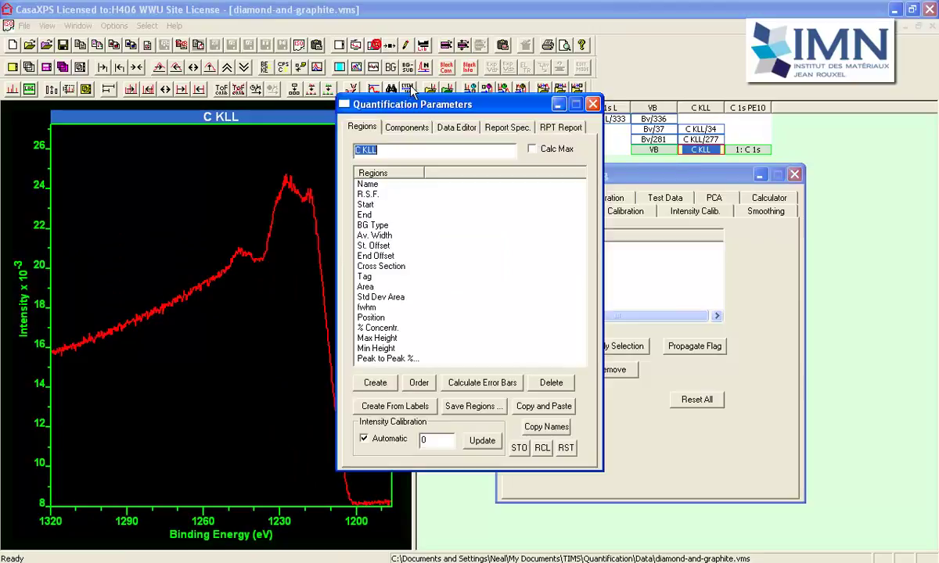
pyautogui.moveTo(403, 110); pyautogui.dragTo(616, 130)
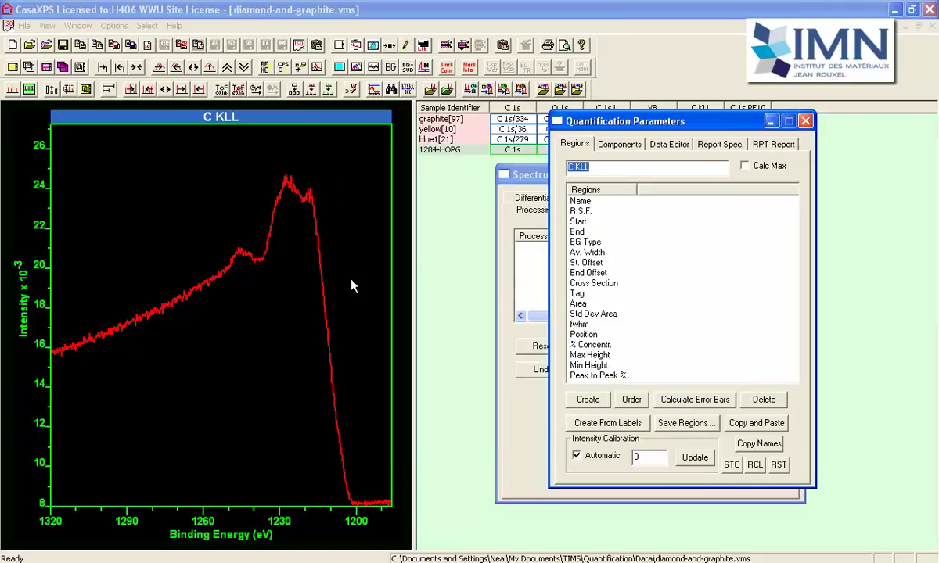
pyautogui.click(588, 399)
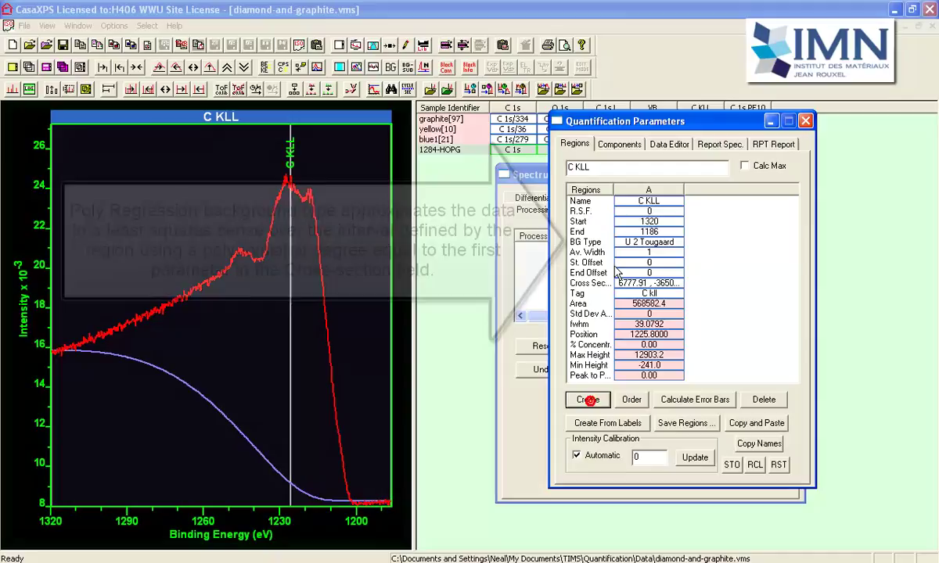
pyautogui.click(668, 243)
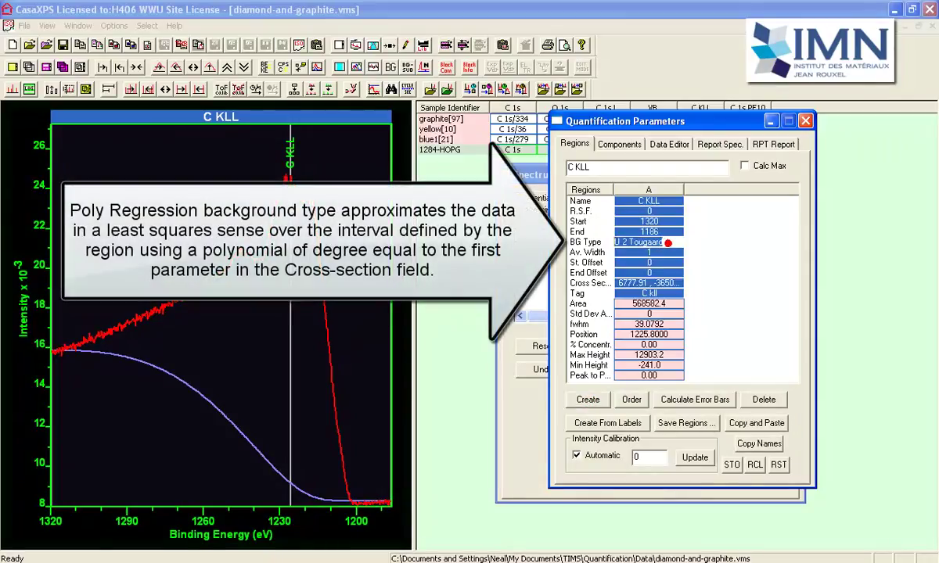
pyautogui.write('pr')
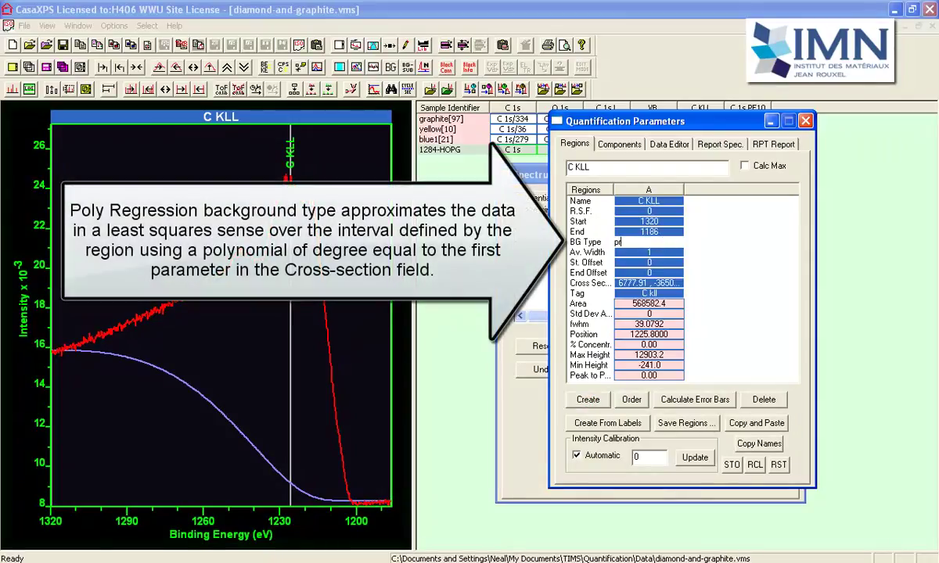
pyautogui.press('Return')
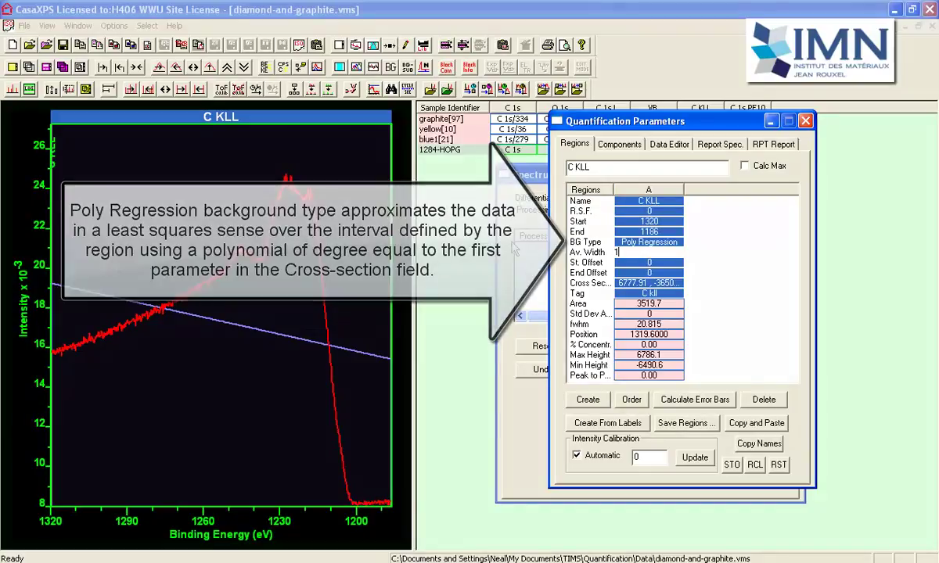
# - Set the region's first cross-section value to 31 as the polynomial degree
pyautogui.moveTo(685, 189); pyautogui.dragTo(724, 189)
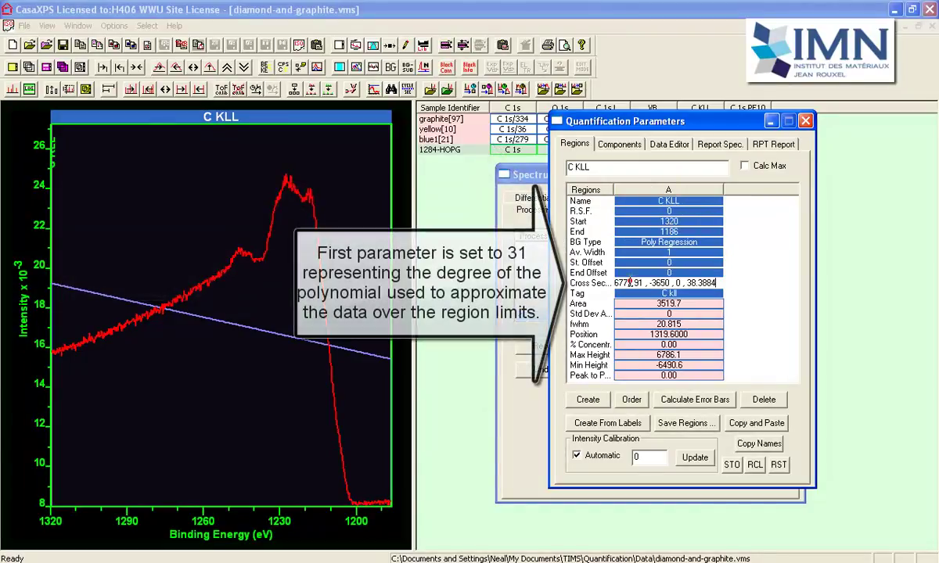
pyautogui.click(642, 282)
pyautogui.doubleClick(641, 283)
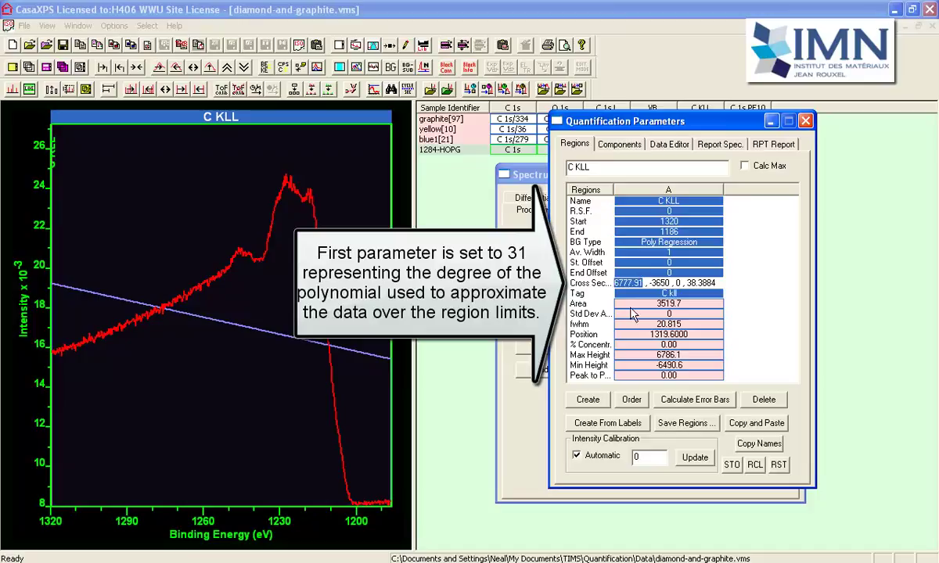
pyautogui.write('31')
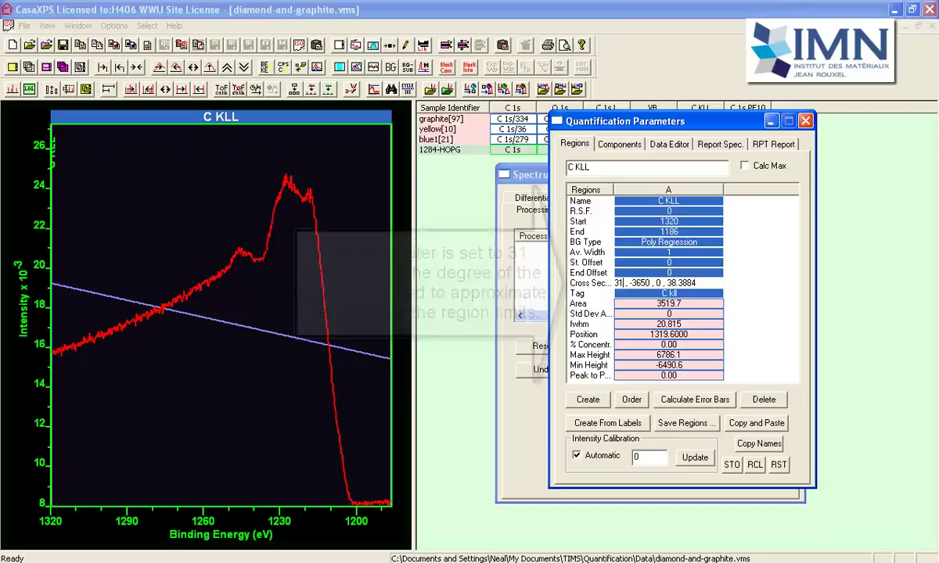
pyautogui.press('Return')
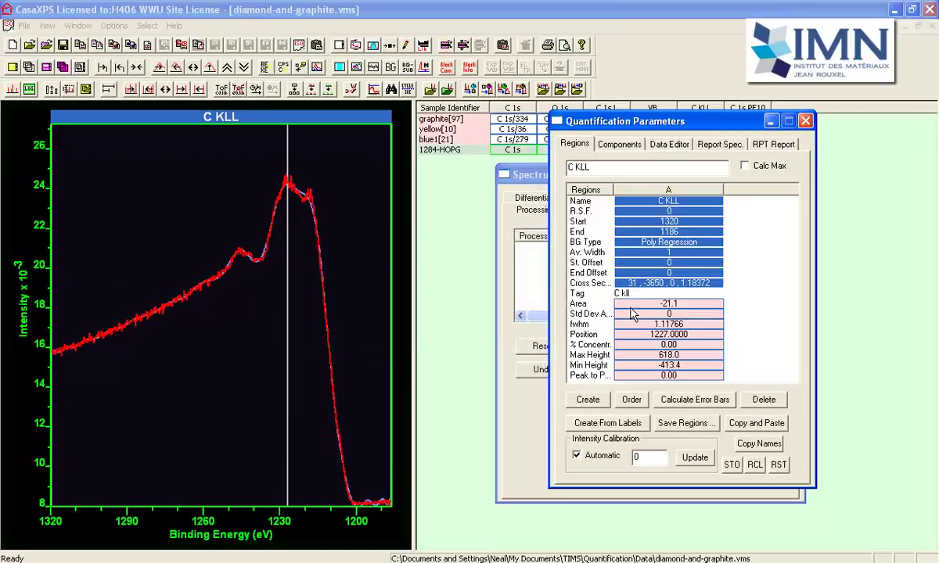
# - Show the fit residual and move the region limits to 1266.7 and 1198.43 eV
pyautogui.click(373, 67)
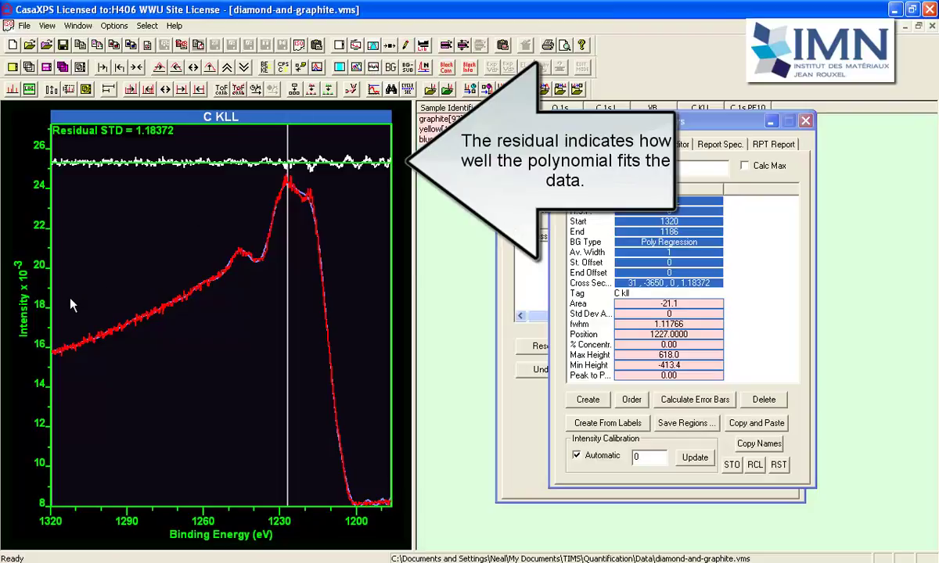
pyautogui.moveTo(62, 307); pyautogui.dragTo(121, 286)
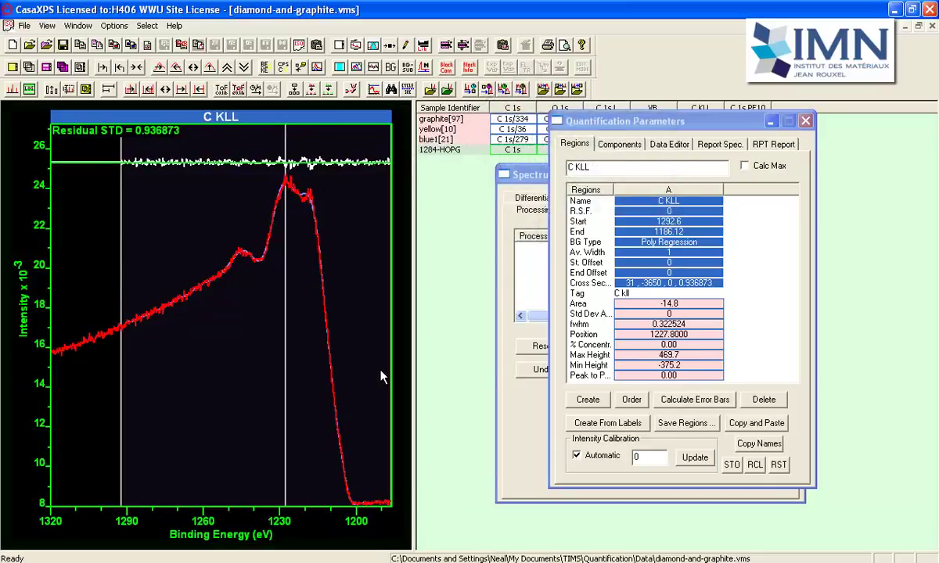
pyautogui.moveTo(385, 375); pyautogui.dragTo(319, 376)
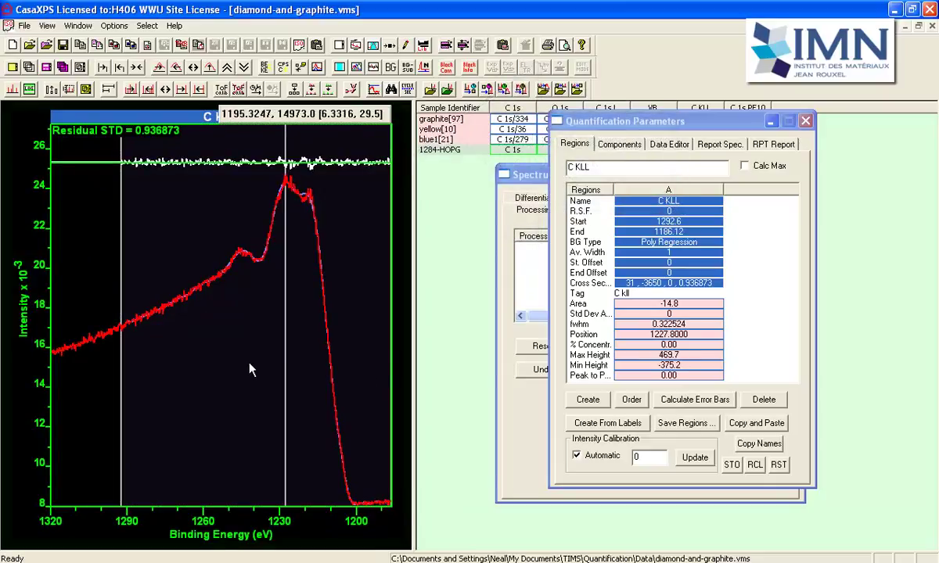
pyautogui.moveTo(250, 369); pyautogui.dragTo(251, 369)
pyautogui.moveTo(126, 287); pyautogui.dragTo(124, 283)
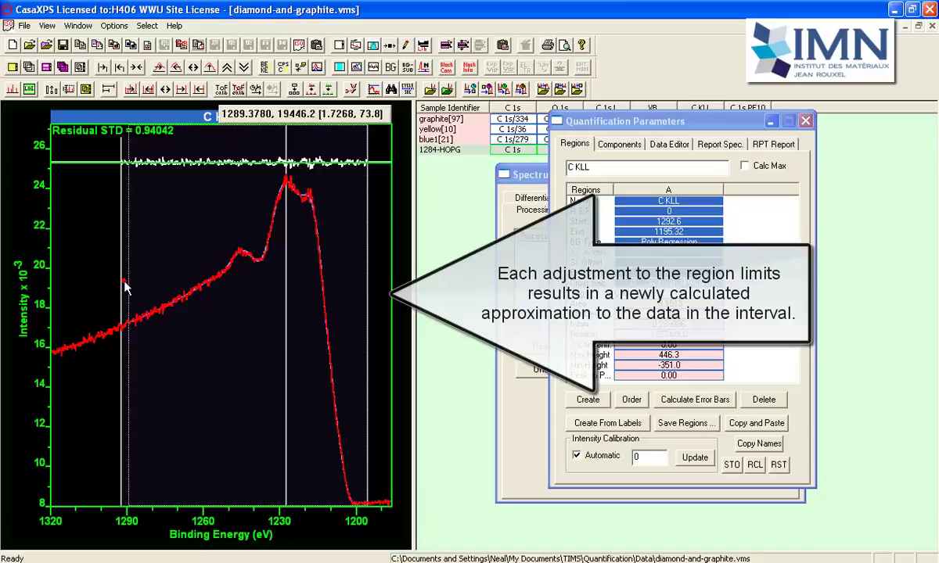
pyautogui.click(157, 272)
pyautogui.moveTo(150, 149); pyautogui.dragTo(153, 147)
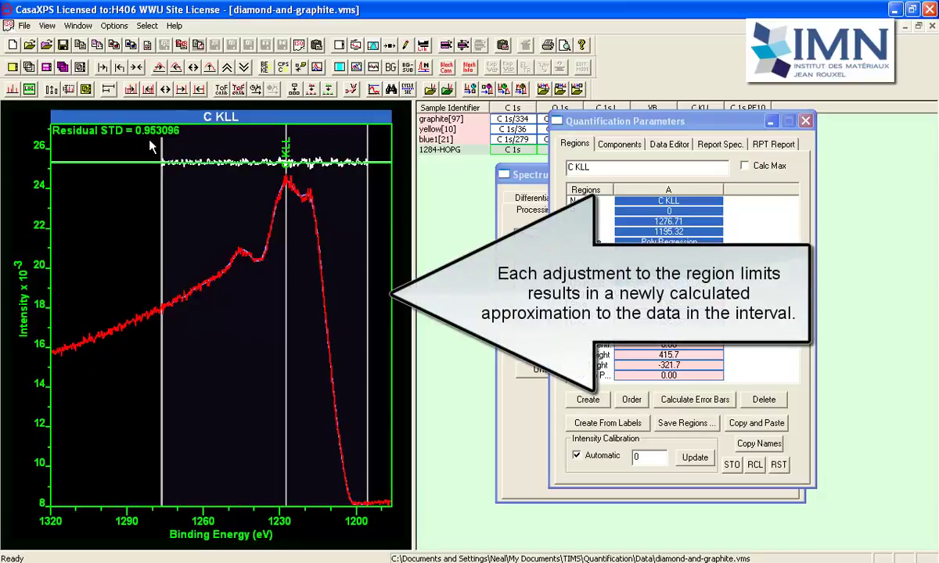
pyautogui.moveTo(173, 247); pyautogui.dragTo(187, 248)
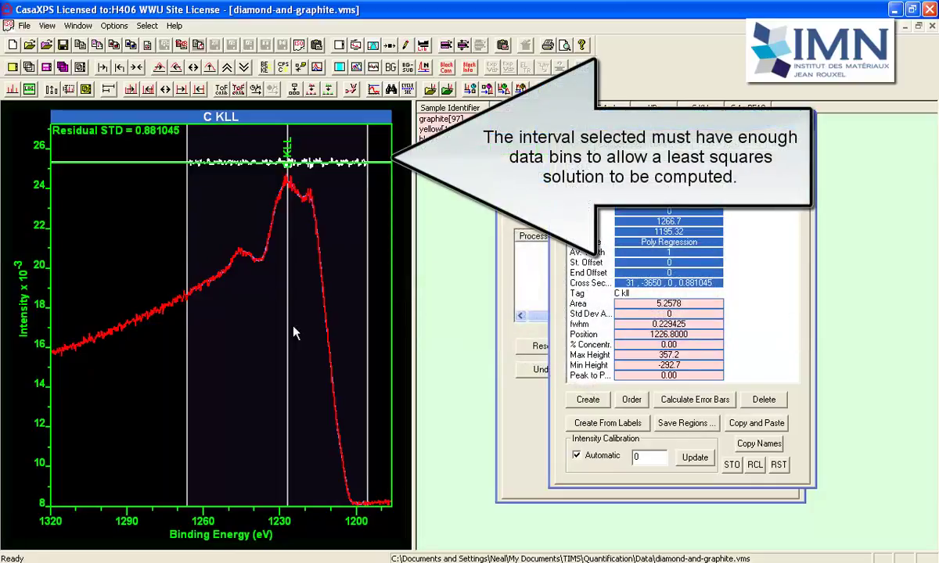
pyautogui.moveTo(364, 386); pyautogui.dragTo(334, 376)
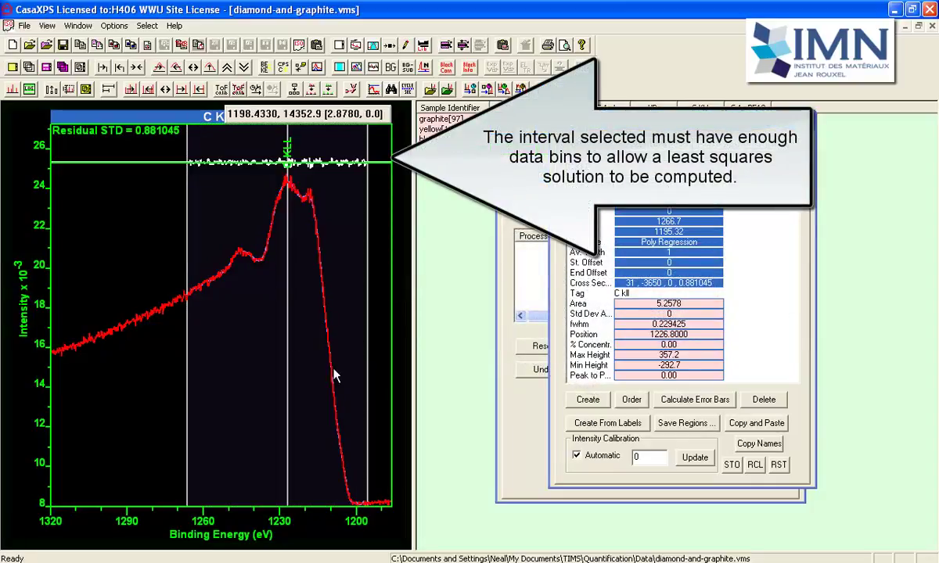
pyautogui.moveTo(164, 196); pyautogui.dragTo(163, 192)
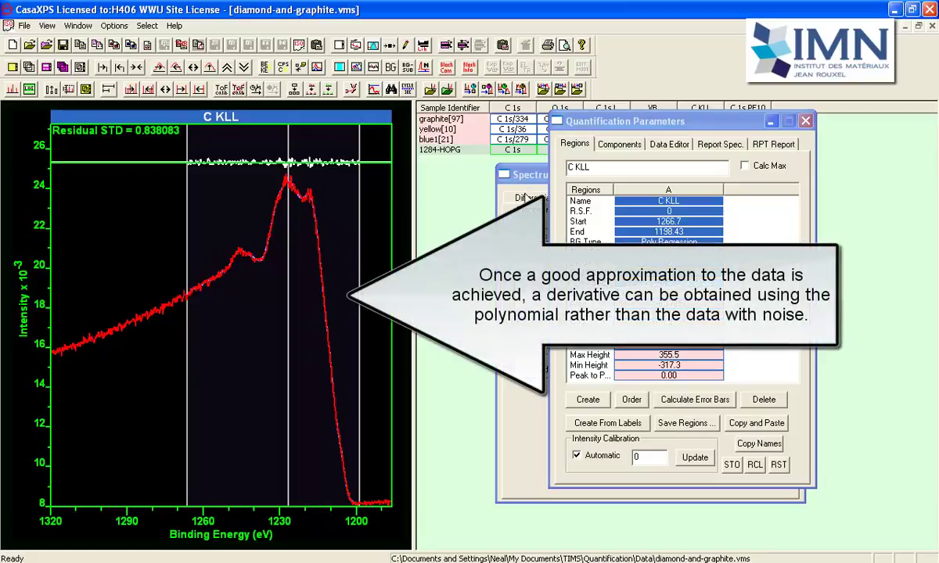
# - Run Diff Synthetic Env. from the Test Data options to create diamond-and-graphite_envelope_diff
pyautogui.click(526, 196)
pyautogui.click(672, 197)
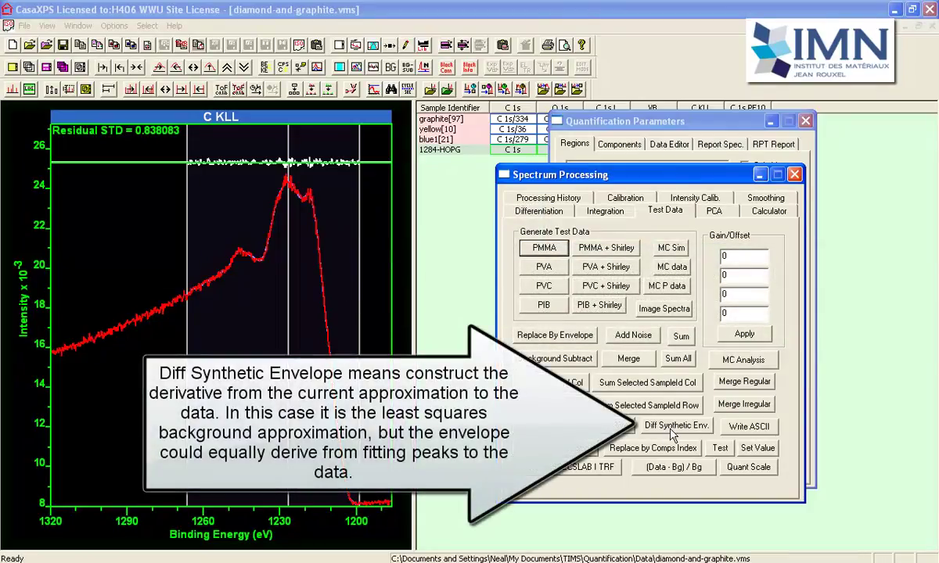
pyautogui.click(671, 427)
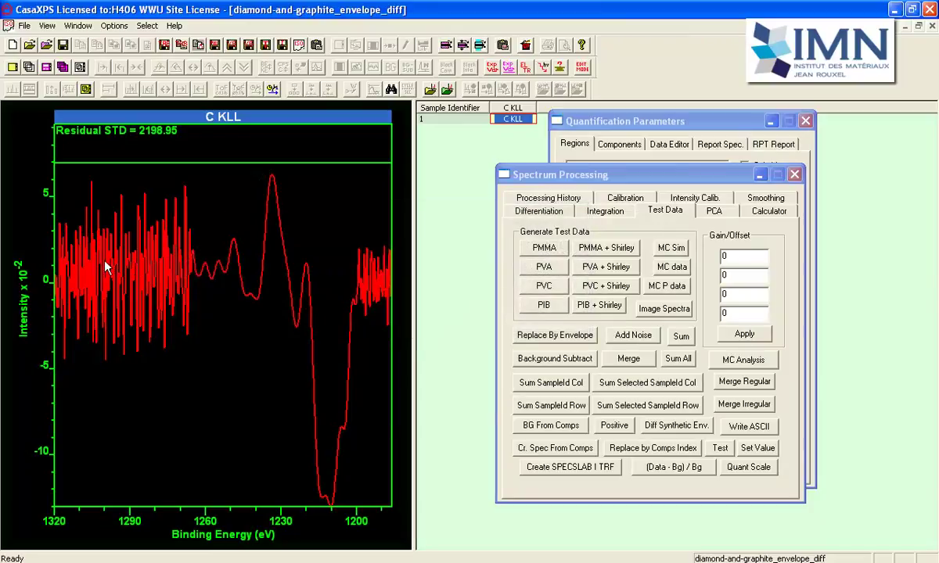
# - Create a C KLL region on the derivative spanning 1256.78–1199.74 eV, with residual hidden
pyautogui.click(573, 123)
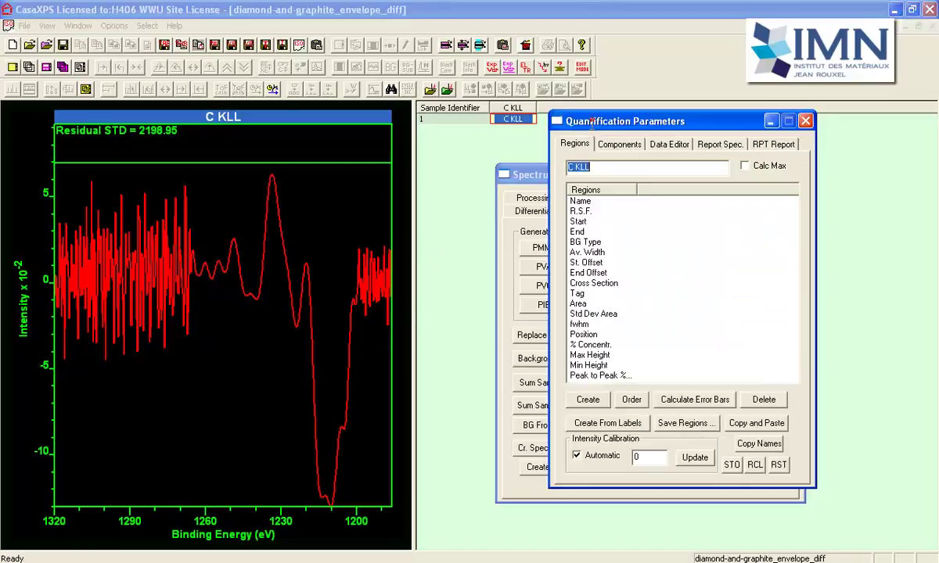
pyautogui.click(587, 400)
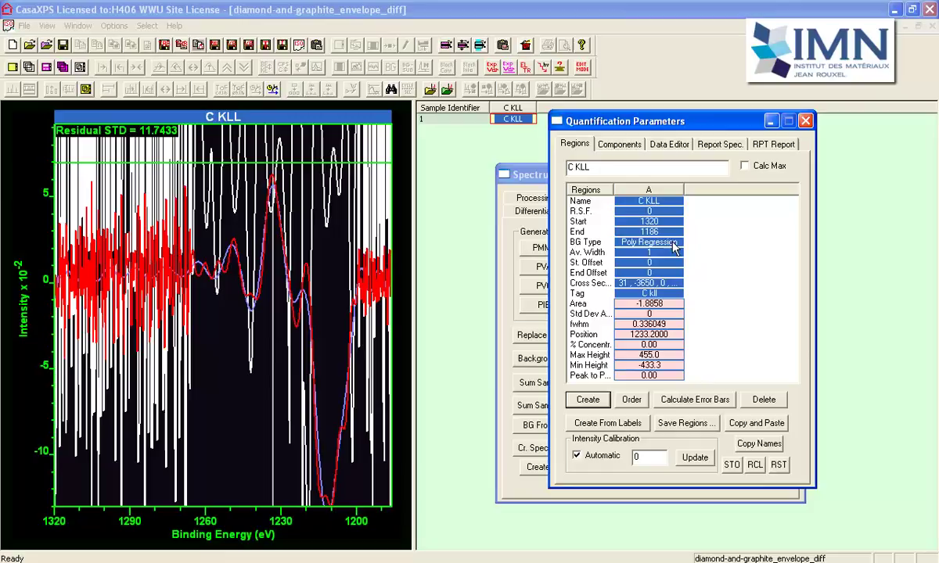
pyautogui.click(321, 85)
pyautogui.click(338, 67)
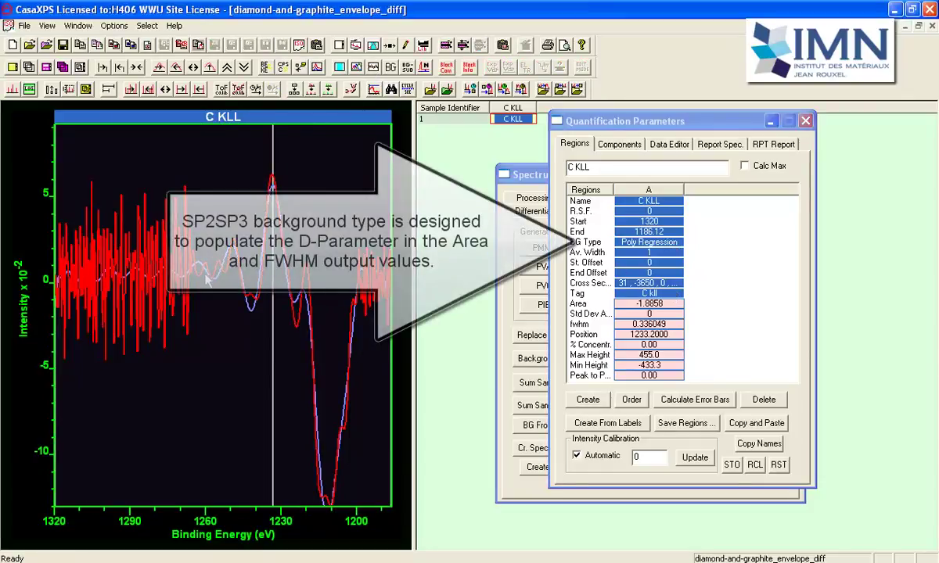
pyautogui.moveTo(69, 282); pyautogui.dragTo(223, 291)
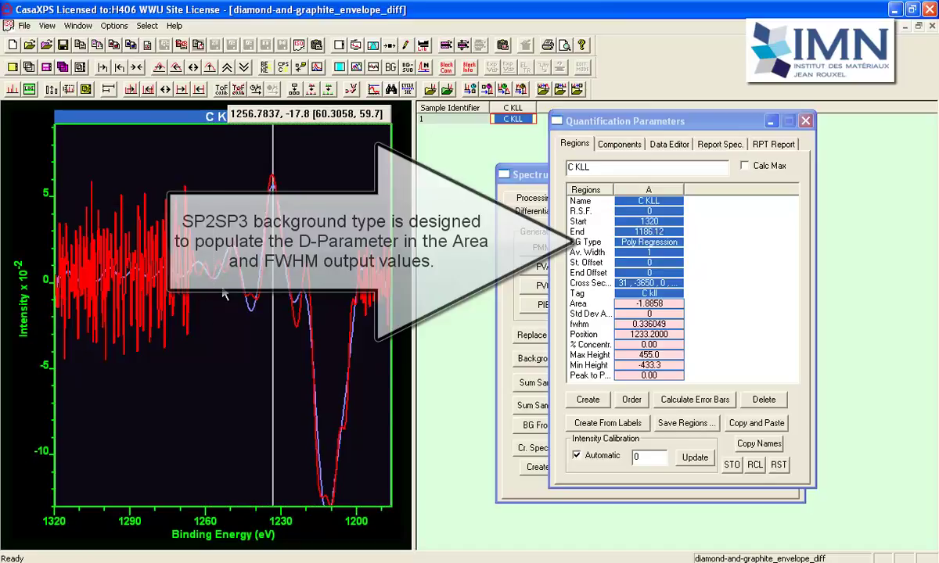
pyautogui.click(356, 334)
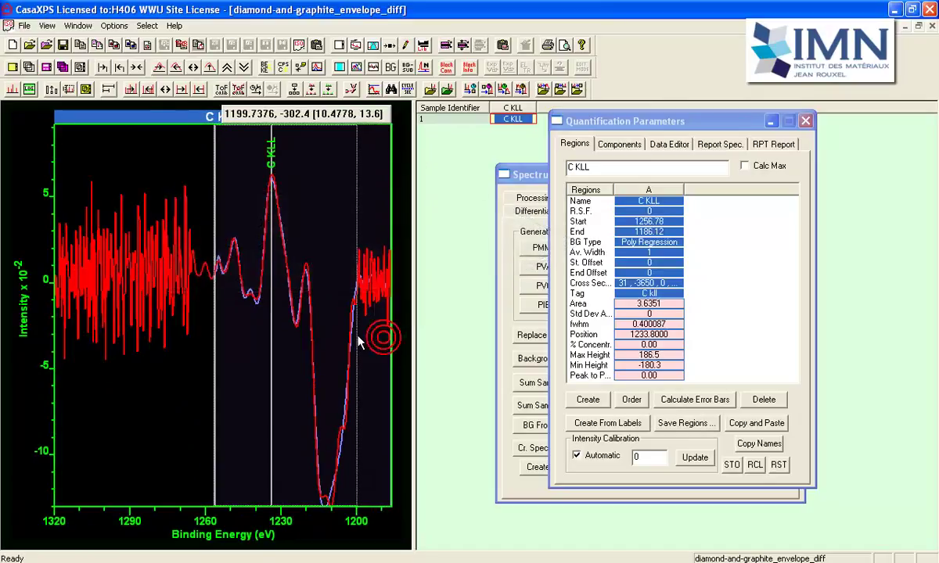
pyautogui.moveTo(360, 341); pyautogui.dragTo(359, 342)
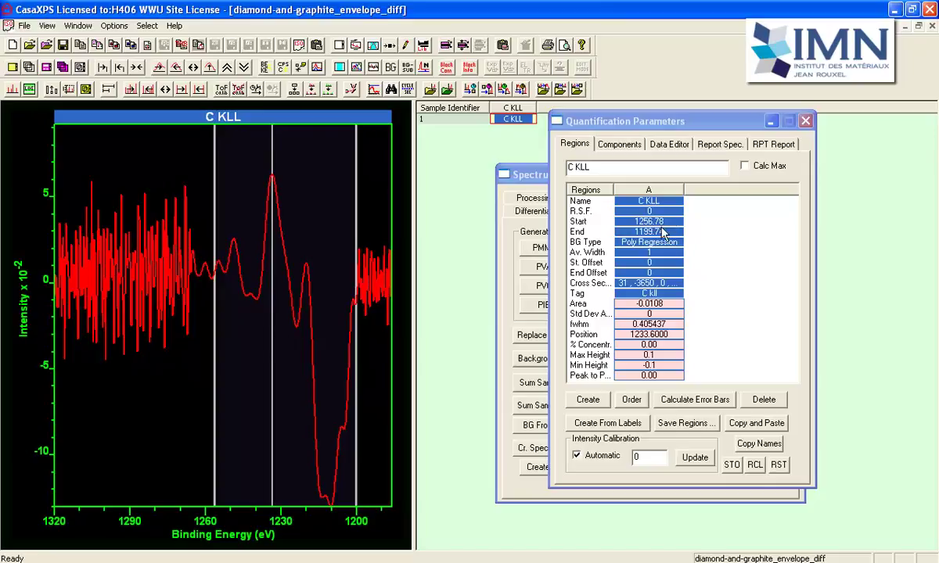
# - Set the region's background type to SP2SP3, giving a D-parameter of 23.4
pyautogui.click(622, 228)
pyautogui.write('s')
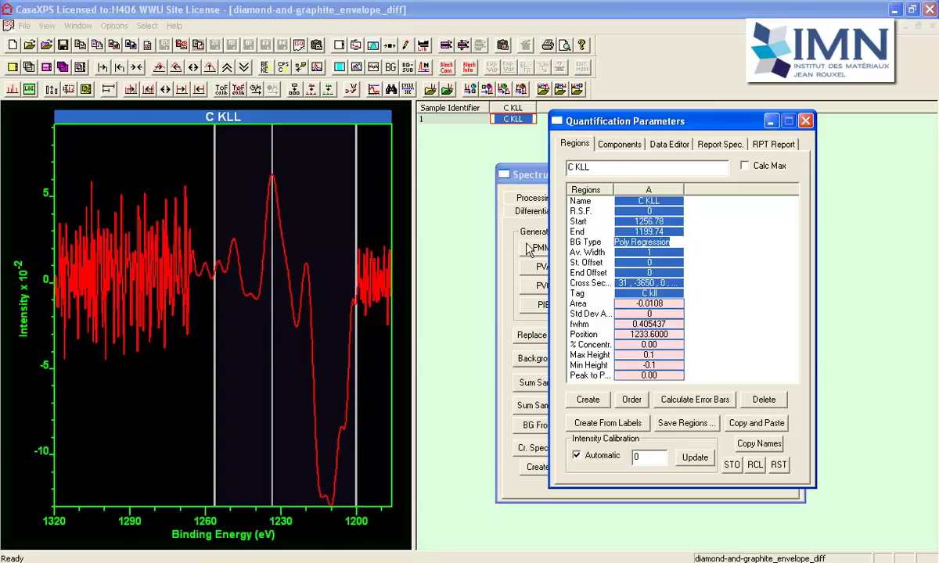
pyautogui.write('p')
pyautogui.press('Return')
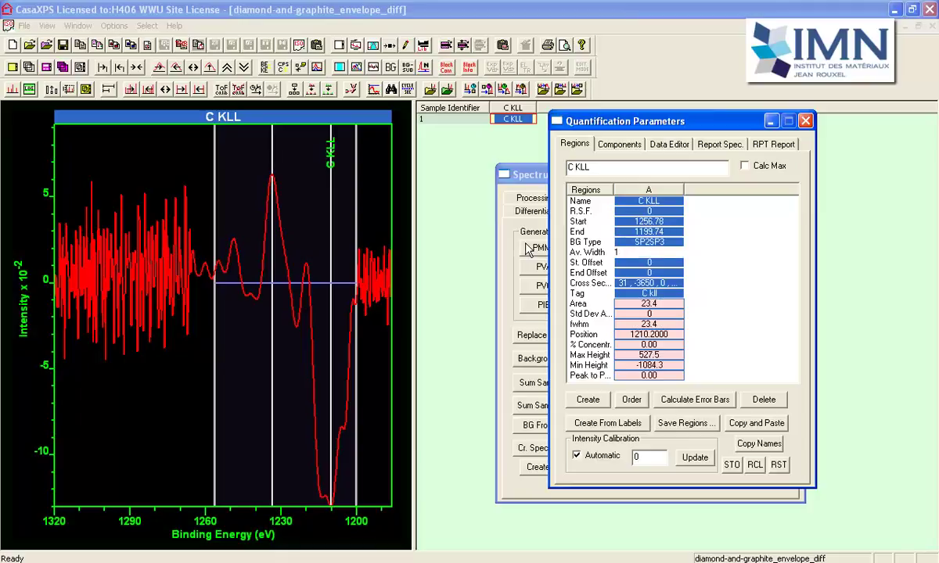
pyautogui.moveTo(411, 206); pyautogui.dragTo(470, 206)
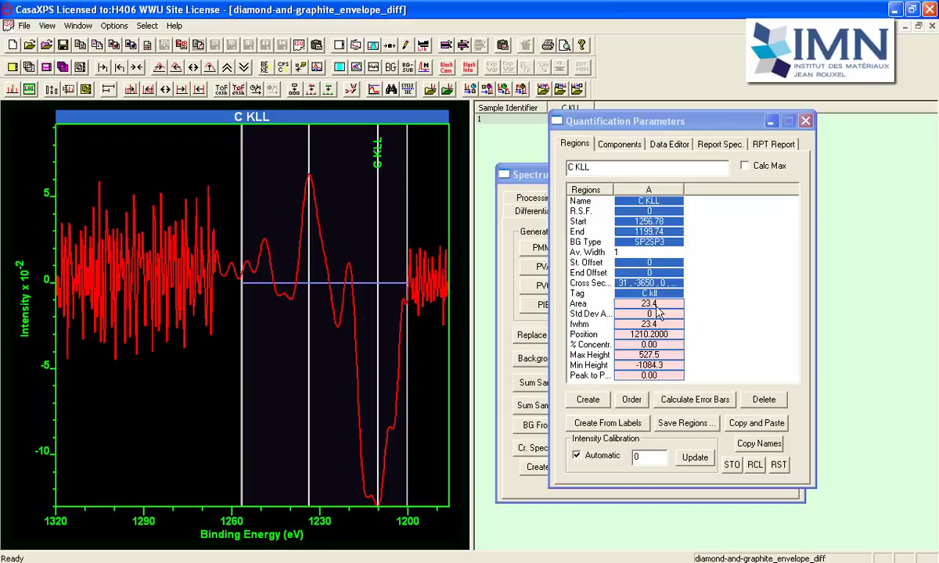
pyautogui.moveTo(606, 125); pyautogui.dragTo(612, 151)
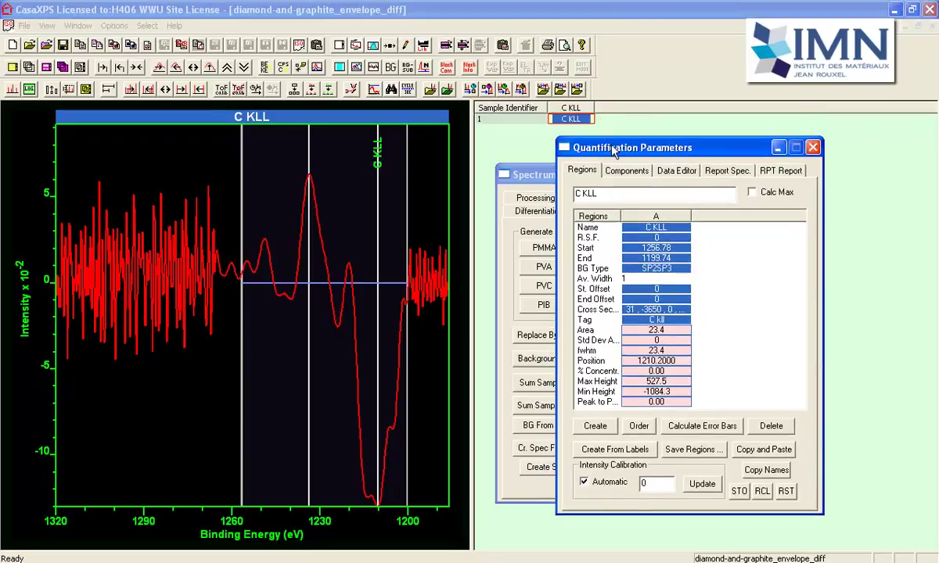
# - Return to diamond-and-graphite.vms and create a C KLL region on the yellow sample's C KLL/34 spectrum
pyautogui.click(88, 30)
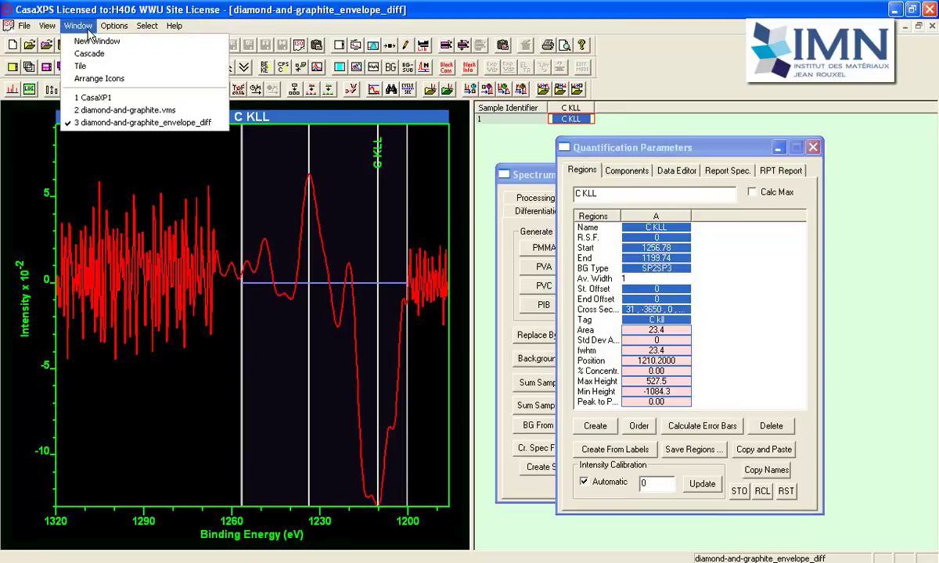
pyautogui.click(115, 115)
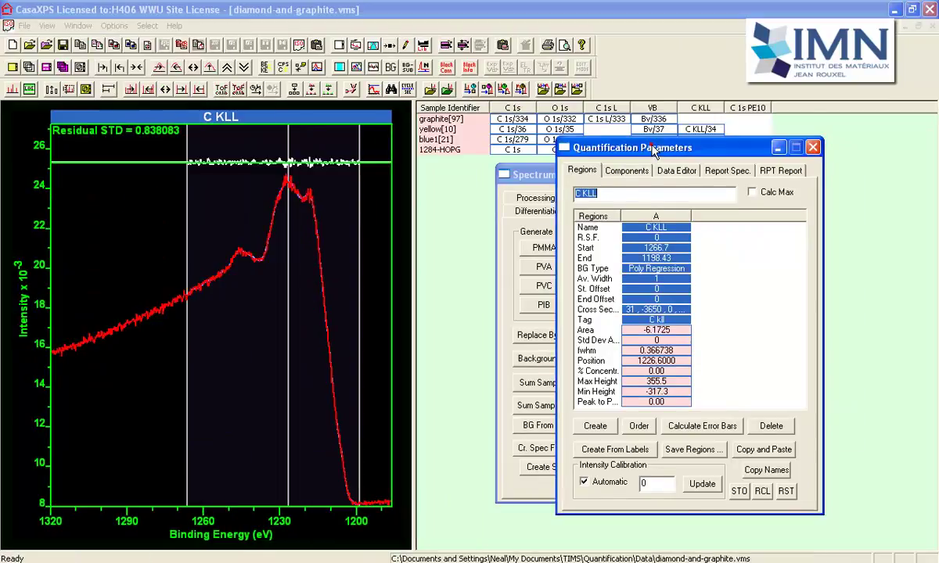
pyautogui.click(699, 130)
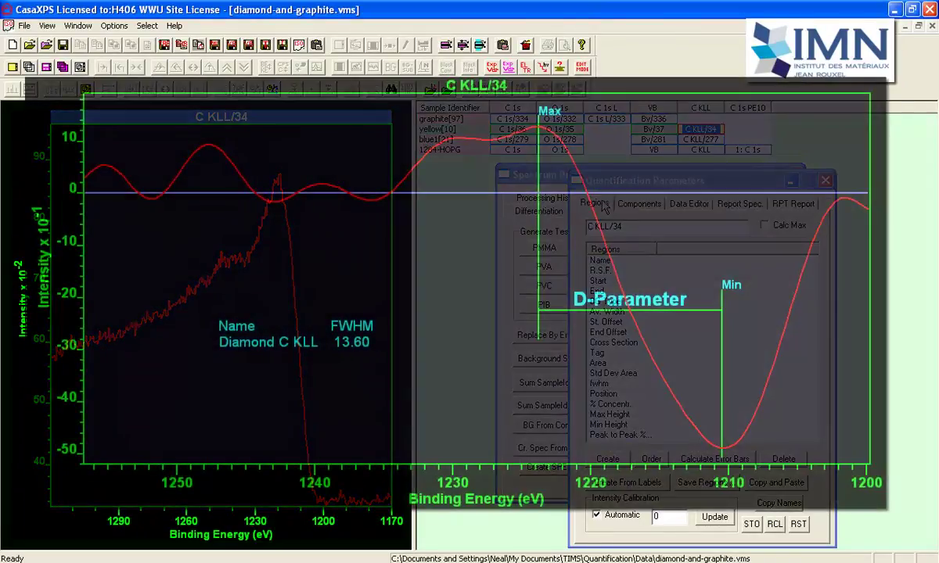
pyautogui.click(604, 205)
pyautogui.click(608, 459)
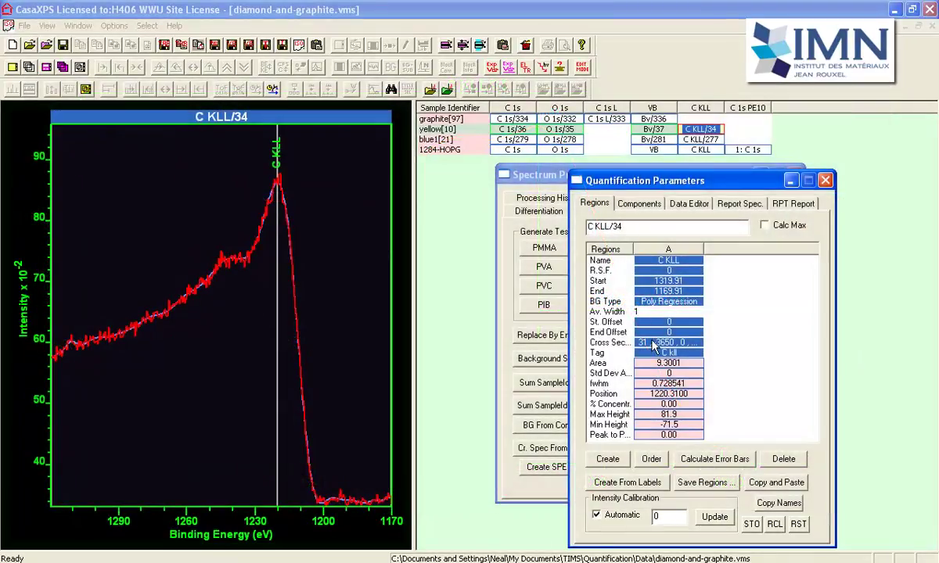
pyautogui.click(653, 348)
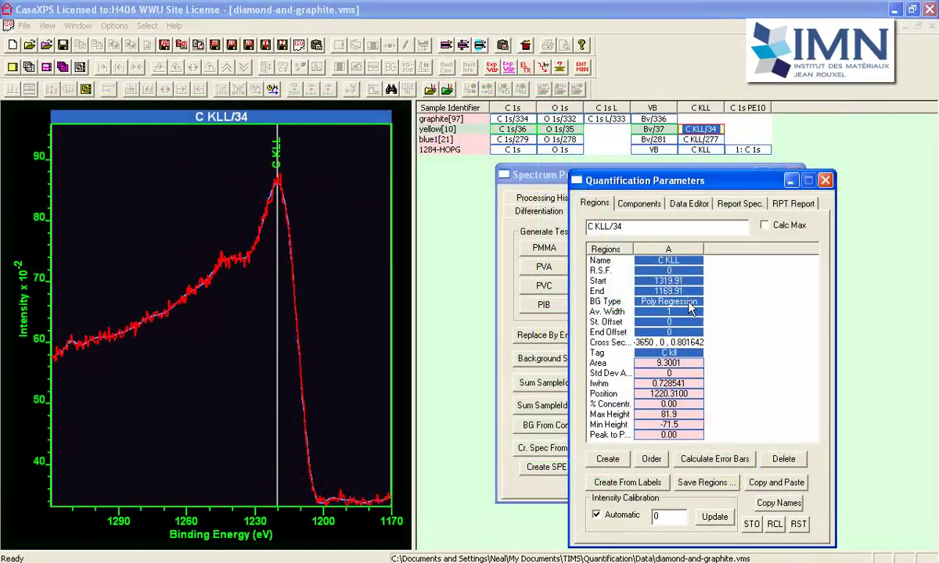
pyautogui.moveTo(704, 245); pyautogui.dragTo(728, 245)
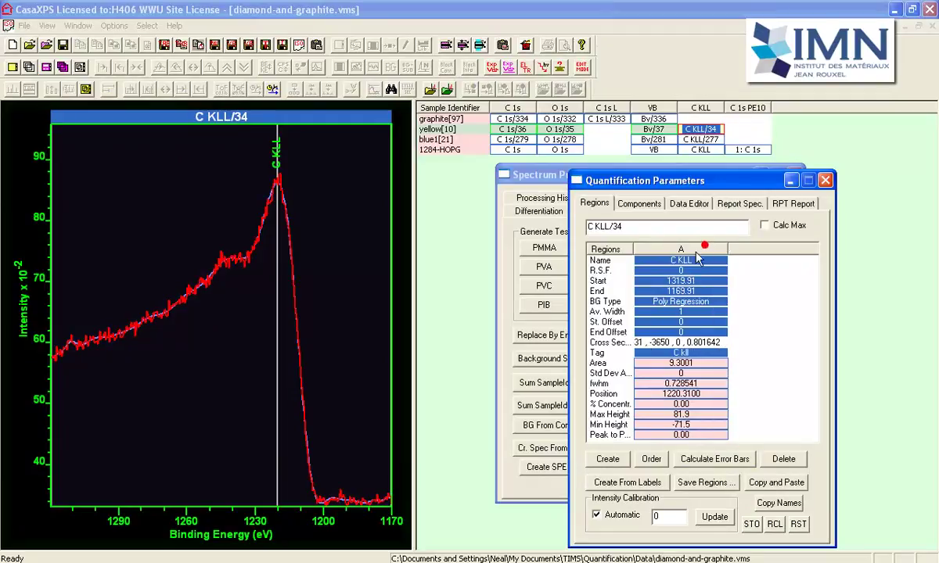
pyautogui.doubleClick(638, 342)
# - Set the region to about 1270–1194 eV and show the residual, STD 0.720123
pyautogui.moveTo(73, 339); pyautogui.dragTo(170, 304)
pyautogui.moveTo(395, 400); pyautogui.dragTo(339, 399)
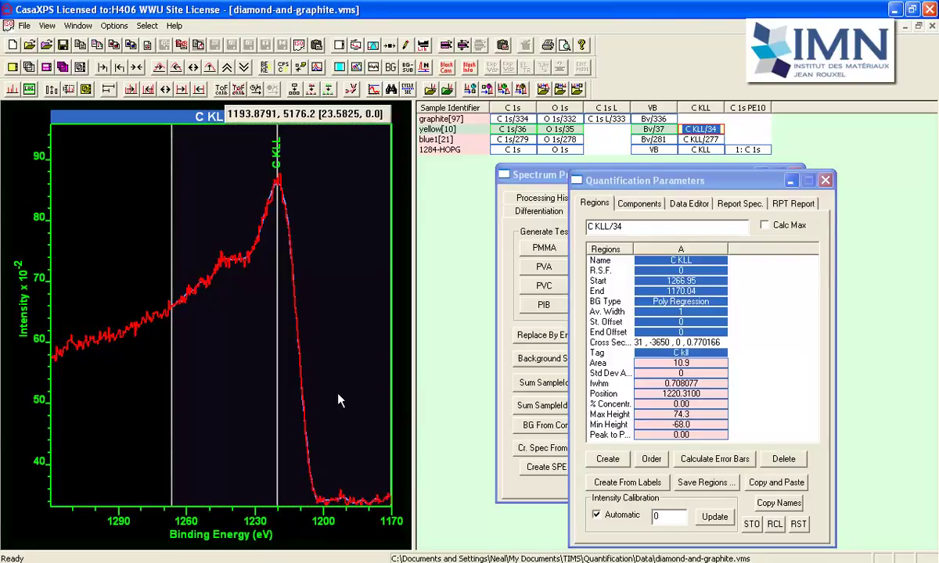
pyautogui.click(374, 68)
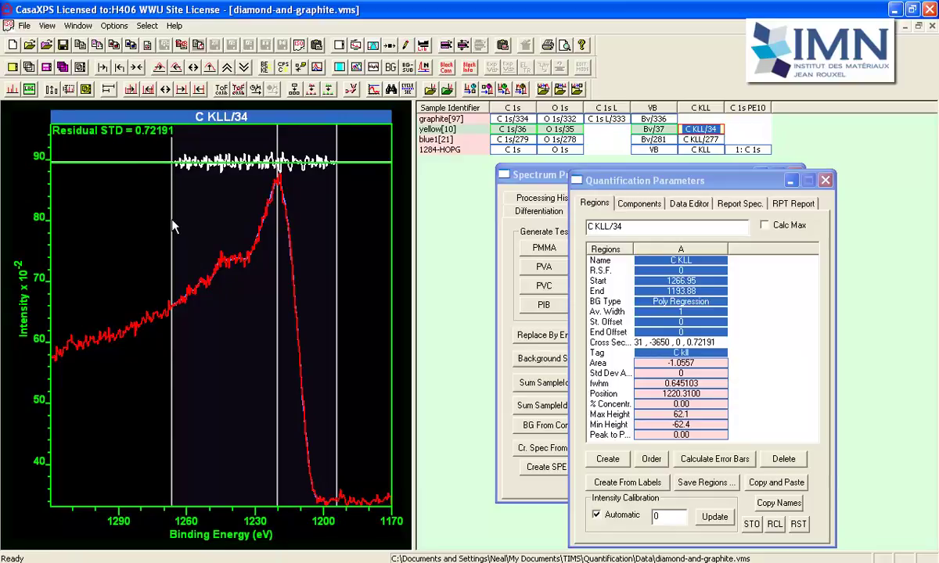
pyautogui.moveTo(171, 222); pyautogui.dragTo(165, 226)
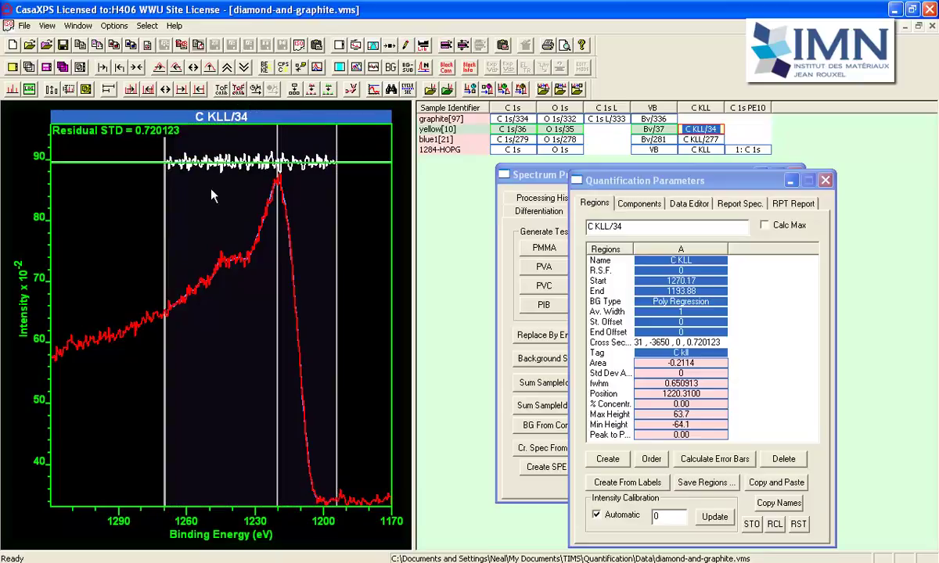
pyautogui.click(510, 172)
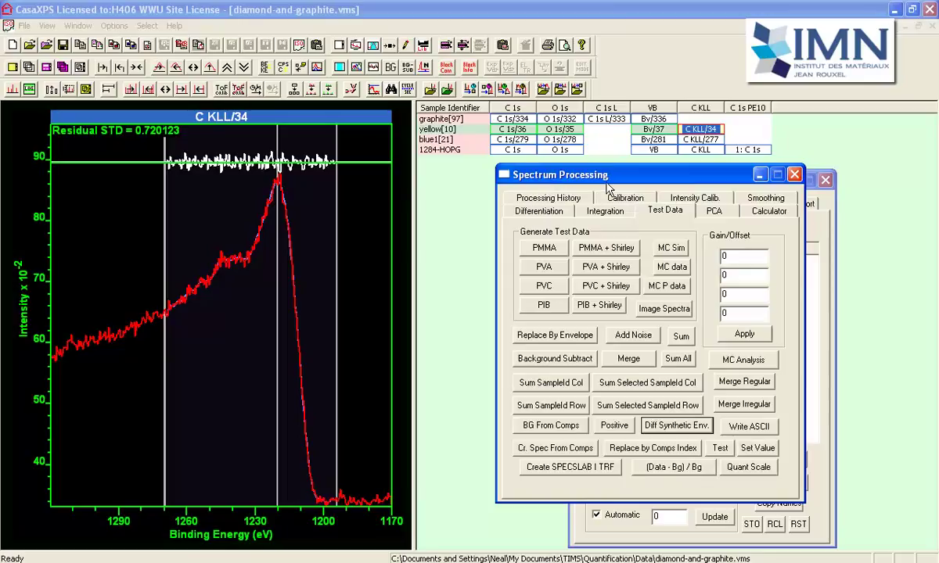
# - Overlay the HOPG C KLL spectrum and generate differentiated synthetic envelopes for both samples
pyautogui.click(706, 150)
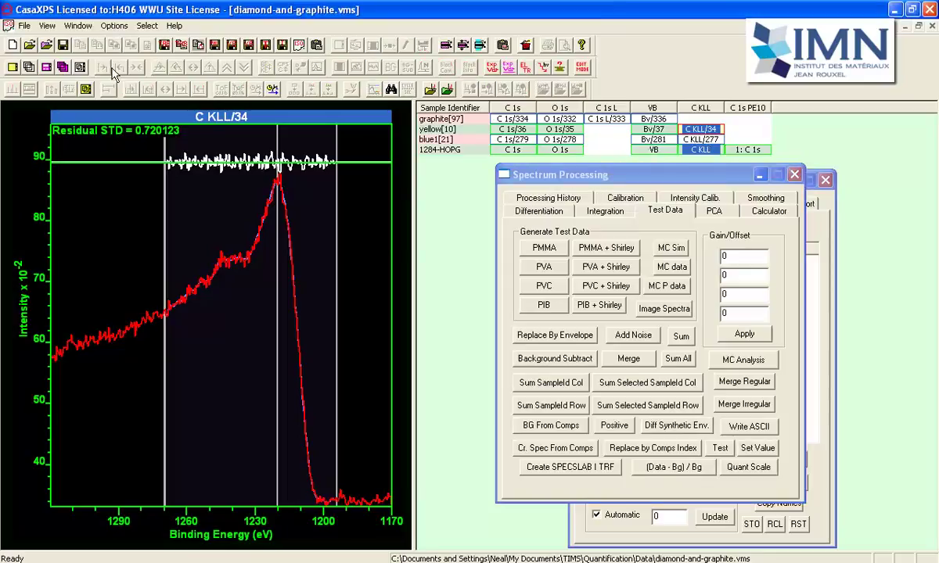
pyautogui.click(29, 67)
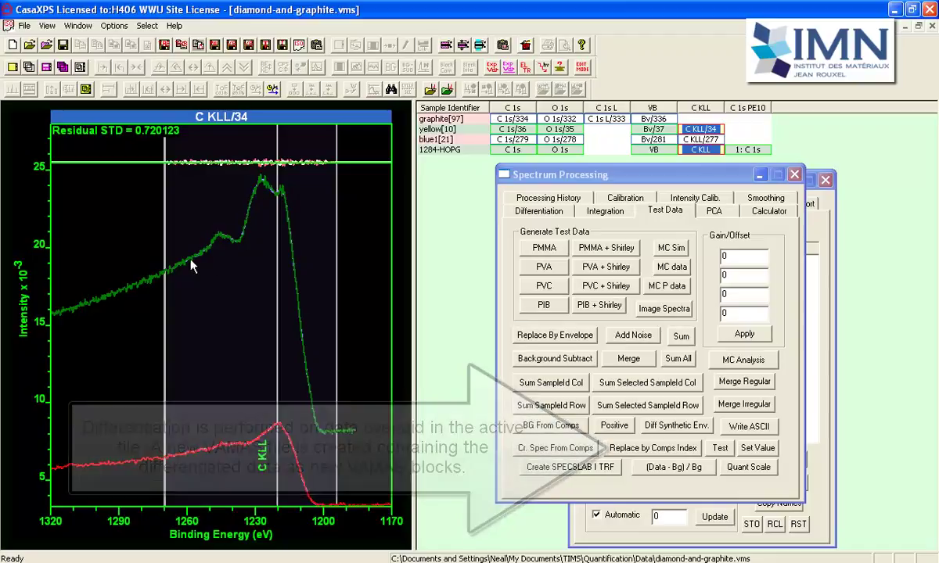
pyautogui.click(661, 425)
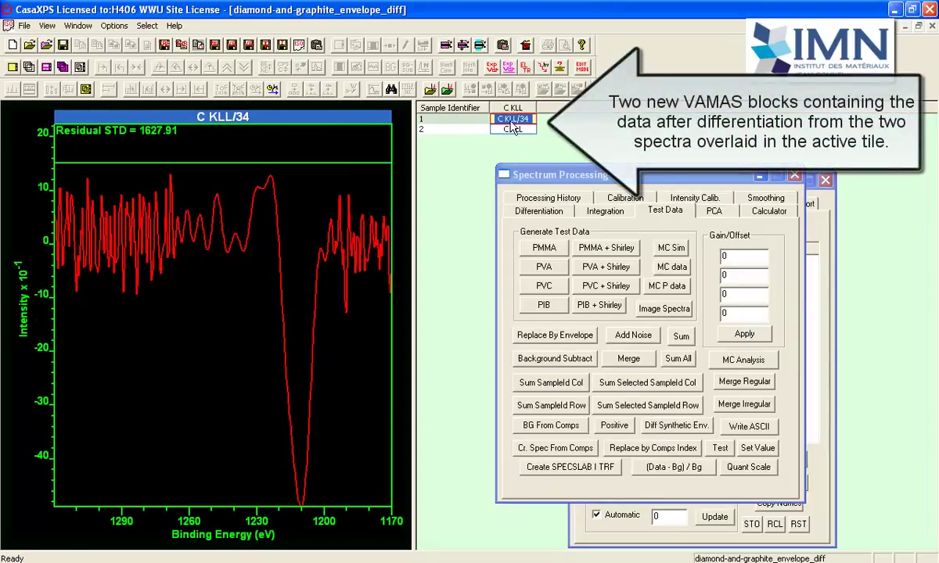
pyautogui.keyDown('shift'); pyautogui.click(512, 129); pyautogui.keyUp('shift')
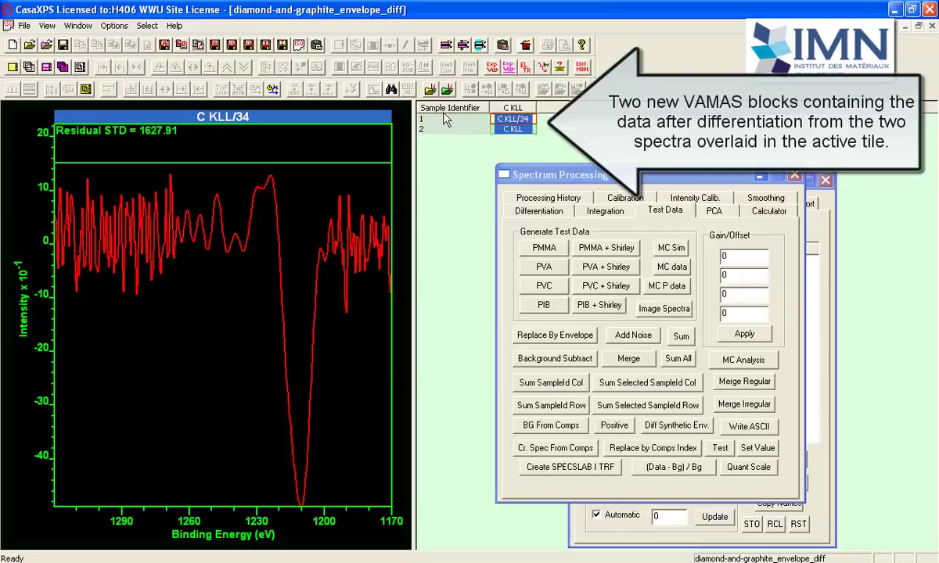
# - Propagate the earlier derivative's C KLL region onto both new blocks and hide the residual
pyautogui.click(75, 26)
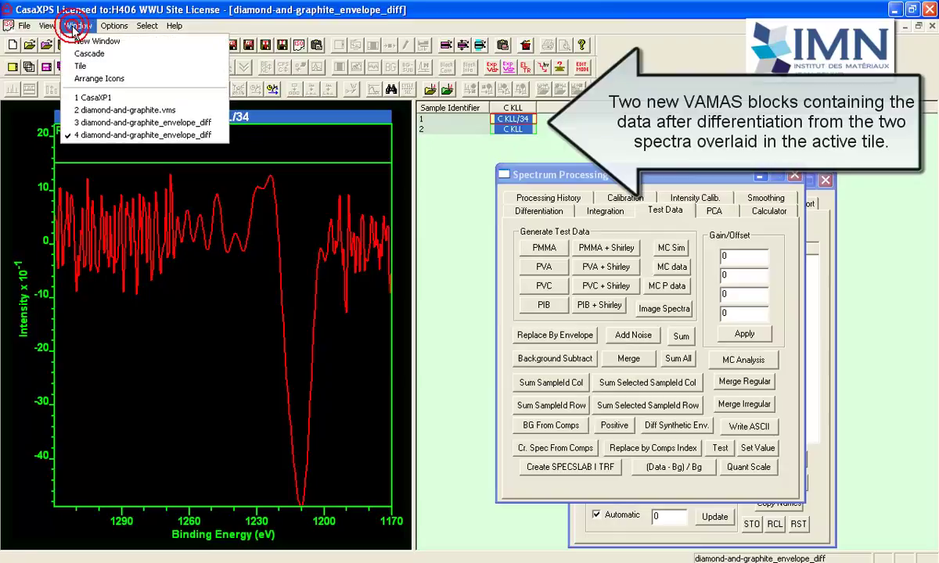
pyautogui.click(125, 122)
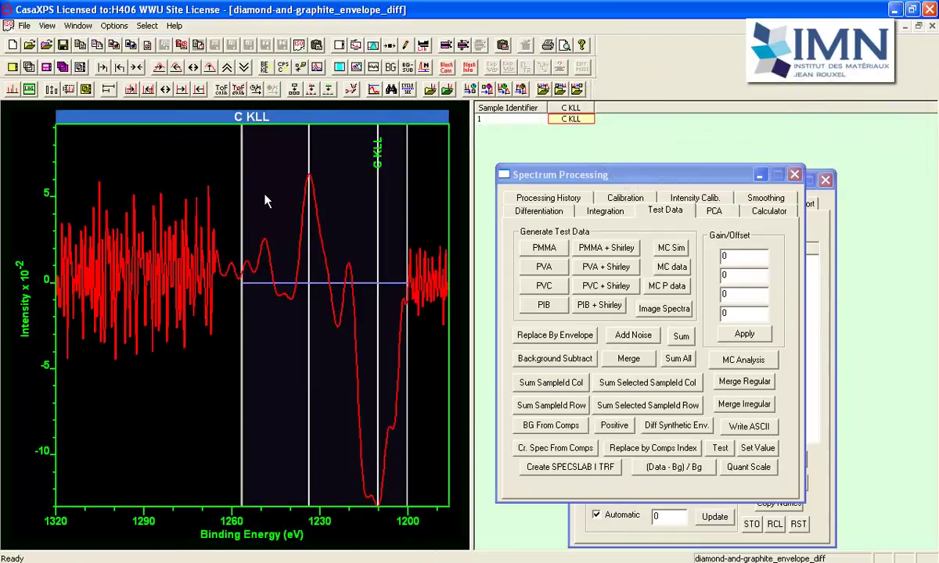
pyautogui.rightClick(147, 202)
pyautogui.click(341, 156)
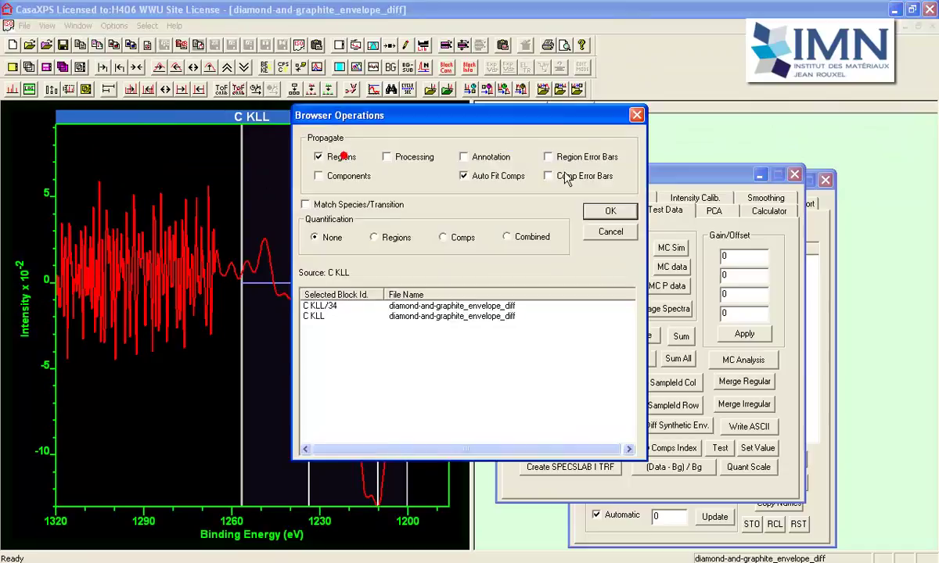
pyautogui.click(609, 211)
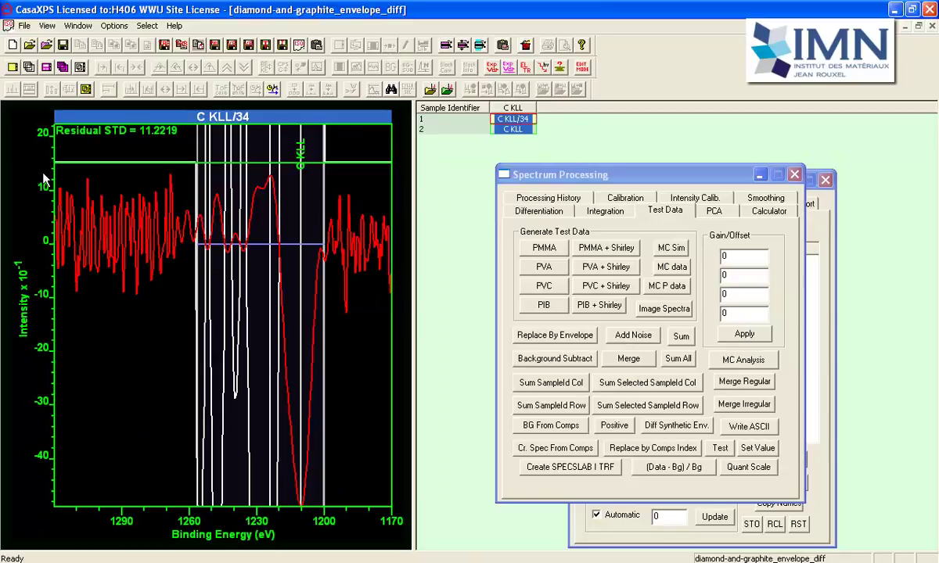
pyautogui.click(356, 66)
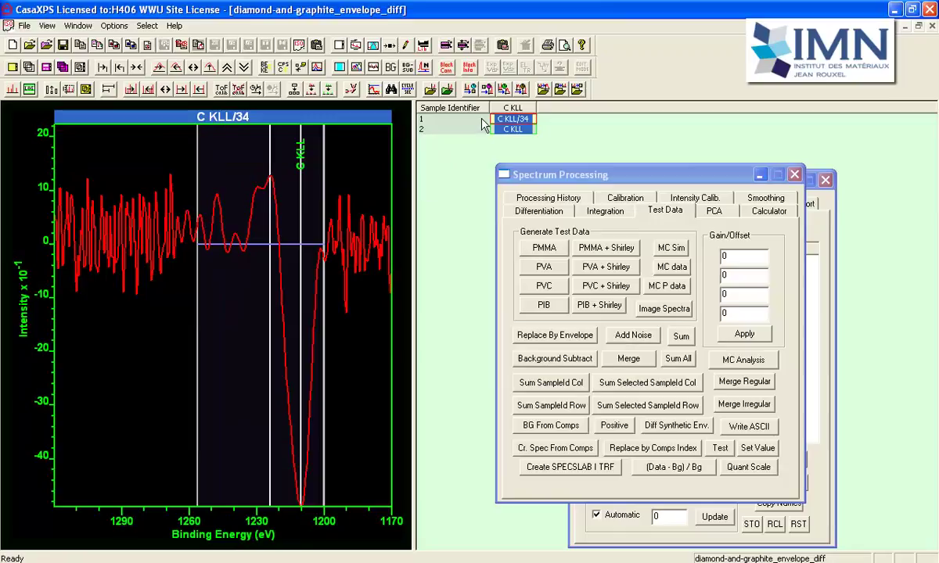
# - Read each block's Area value: D-parameter 13.6 for C KLL/34 and 23.4 for C KLL
pyautogui.click(11, 68)
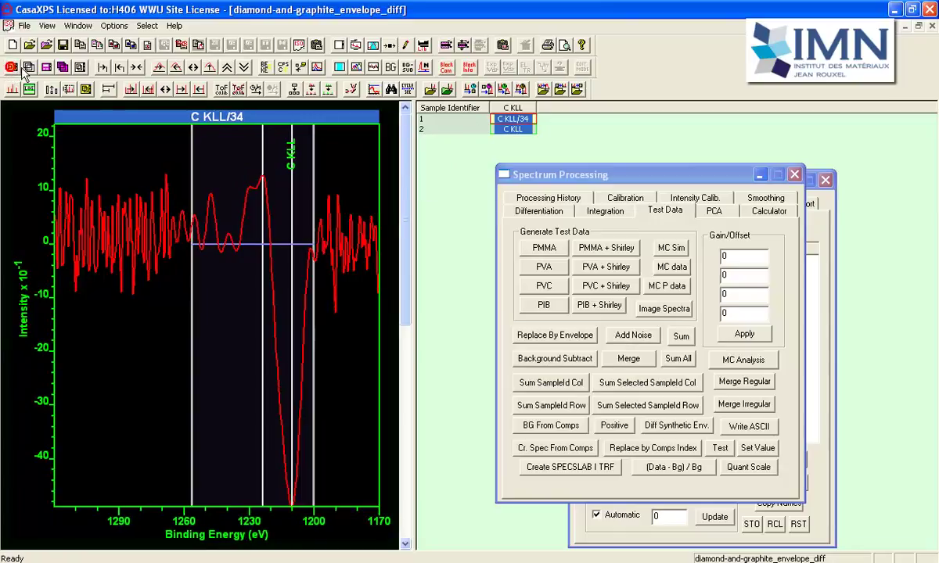
pyautogui.scroll(-1, 383, 360)
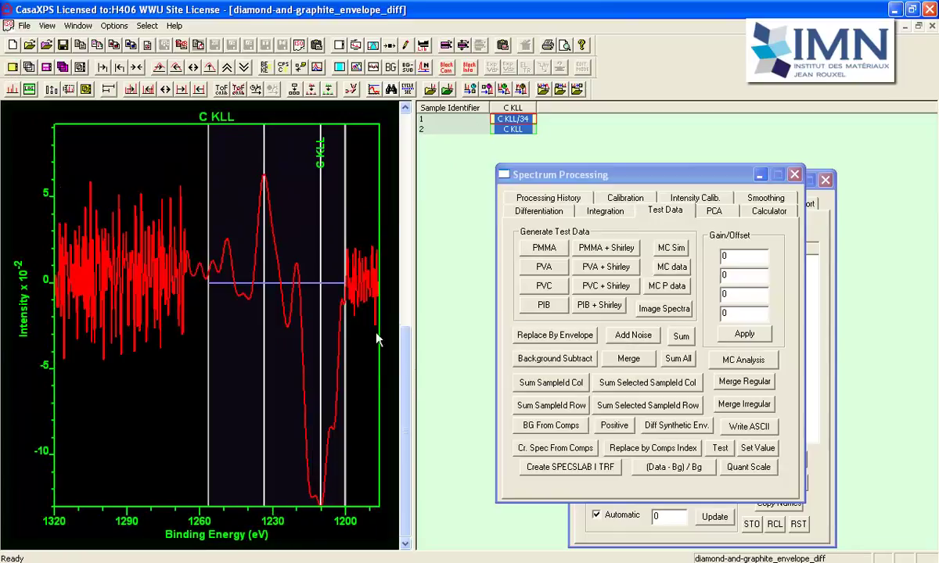
pyautogui.click(794, 174)
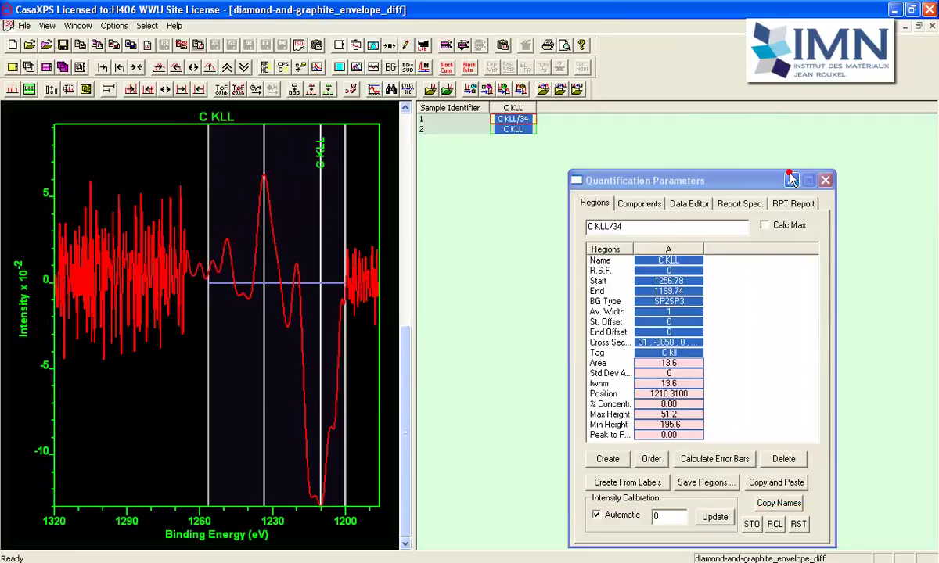
pyautogui.click(670, 364)
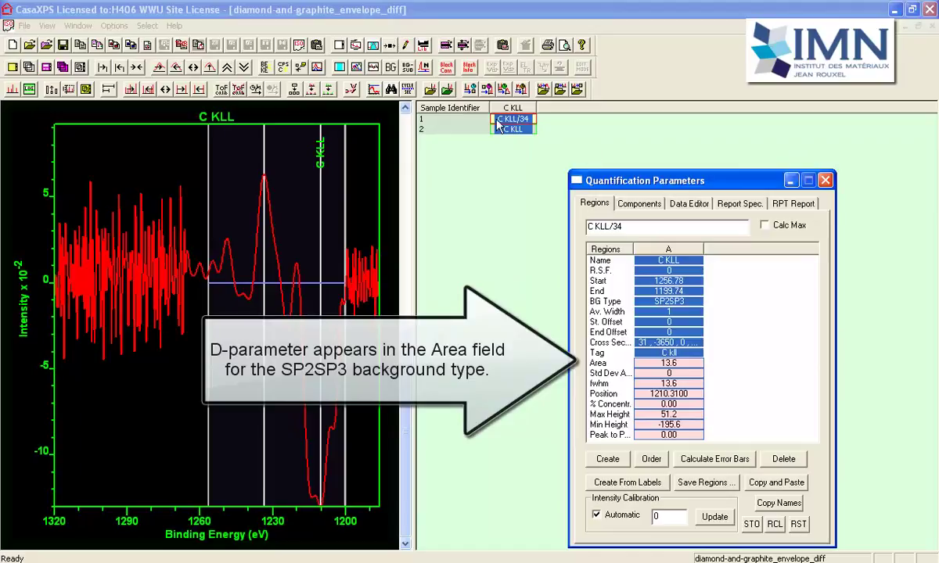
pyautogui.click(102, 171)
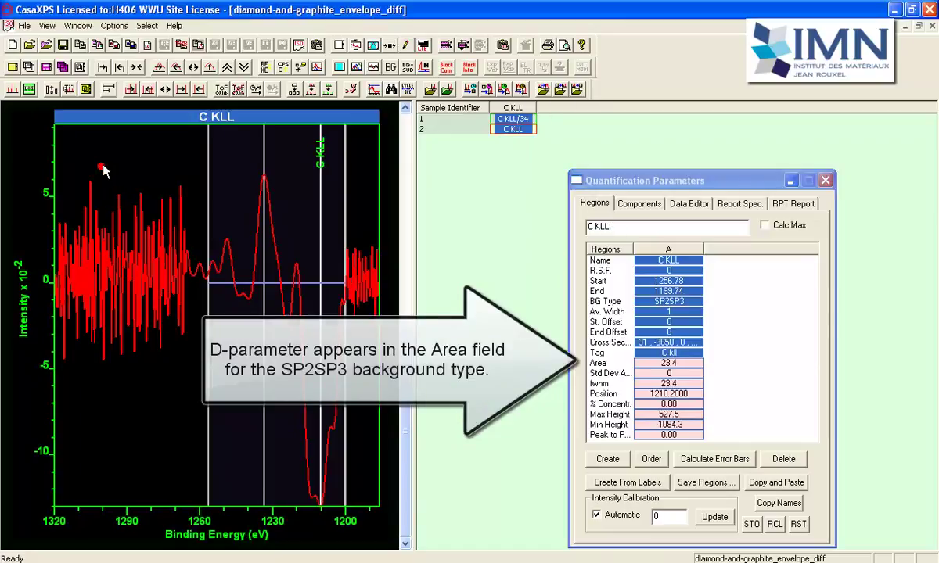